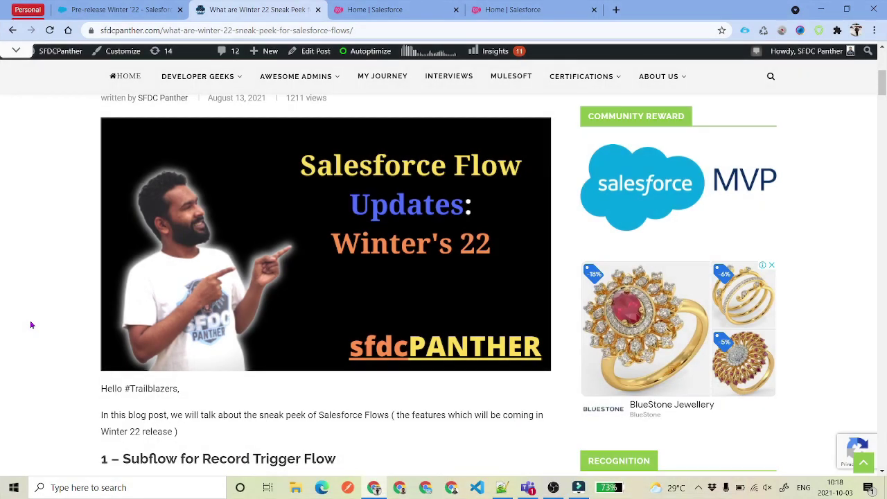
# Read the blog section "Subflow for Record Trigger Flow" in the Winter 22 flow updates post
pyautogui.scroll(-3, 30, 323)
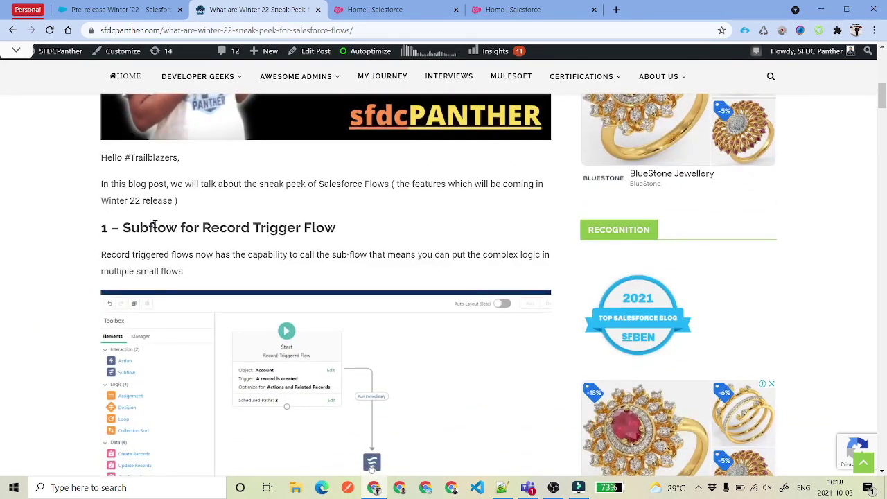
pyautogui.tripleClick(155, 228)
pyautogui.scroll(-1, 368, 235)
pyautogui.click(369, 220)
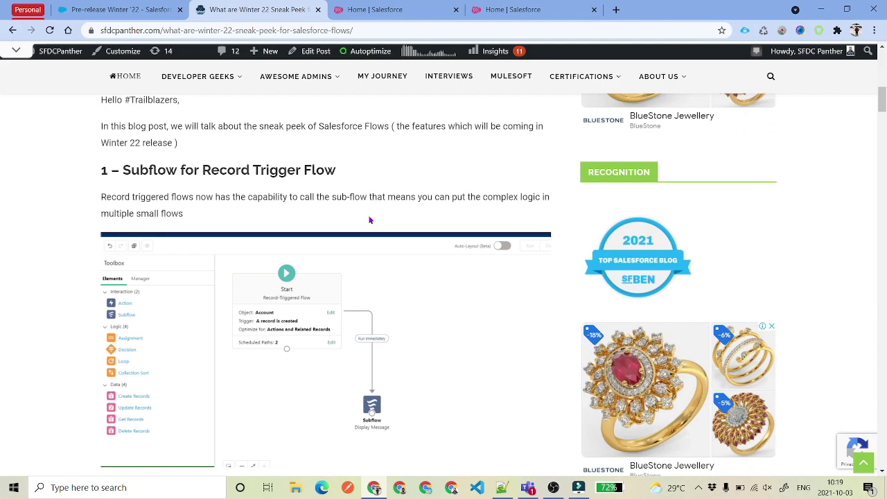
# Review the Winter '22 Pre-Release sign-up page, including its address and heading
pyautogui.click(504, 7)
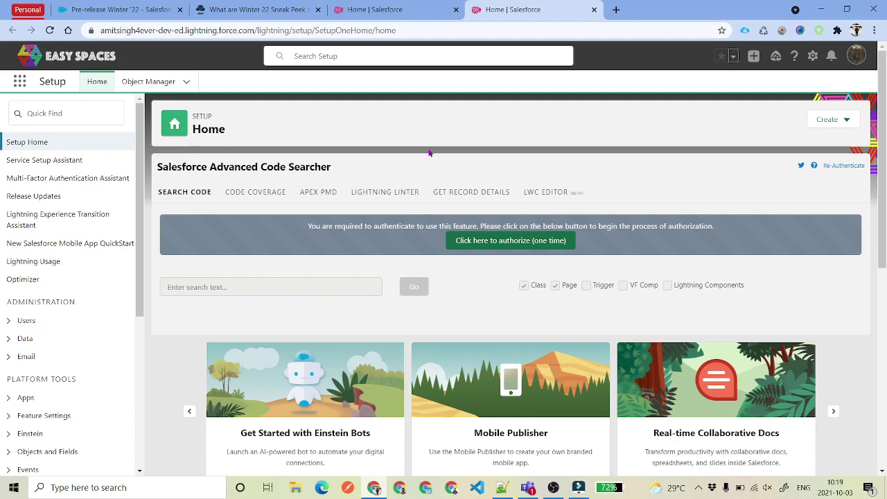
pyautogui.click(107, 8)
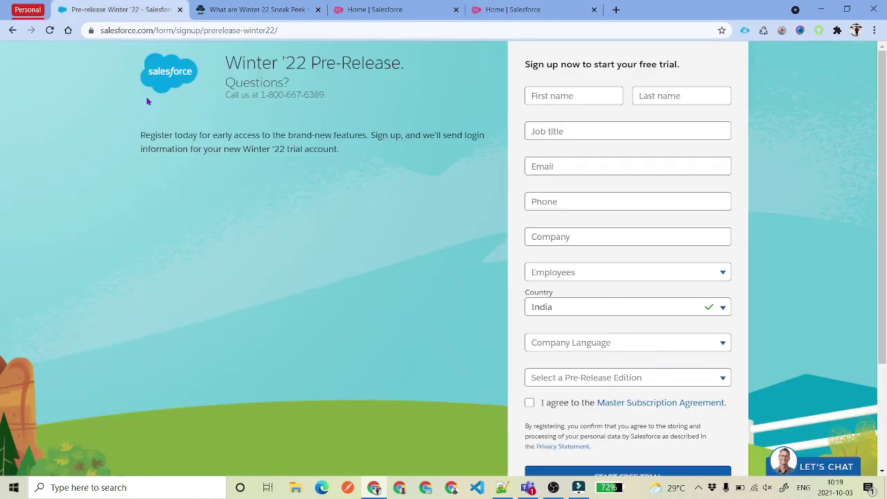
pyautogui.click(301, 30)
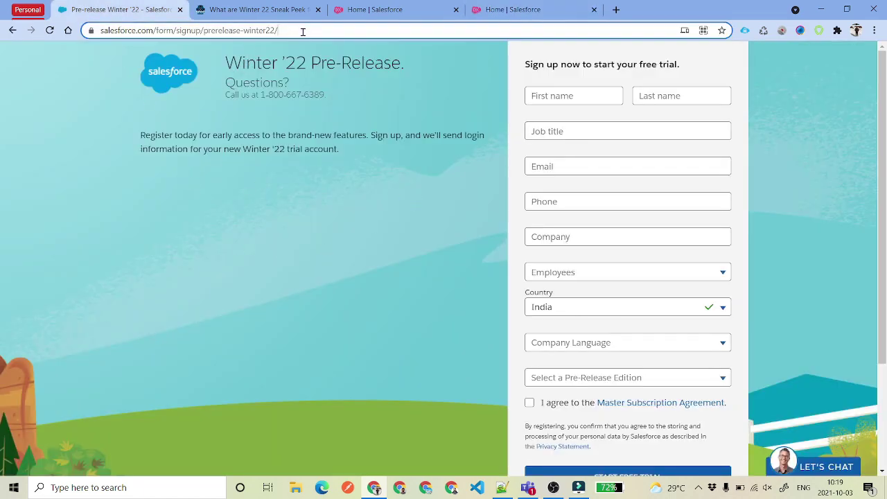
pyautogui.click(251, 202)
pyautogui.moveTo(219, 62); pyautogui.dragTo(403, 72)
pyautogui.click(437, 163)
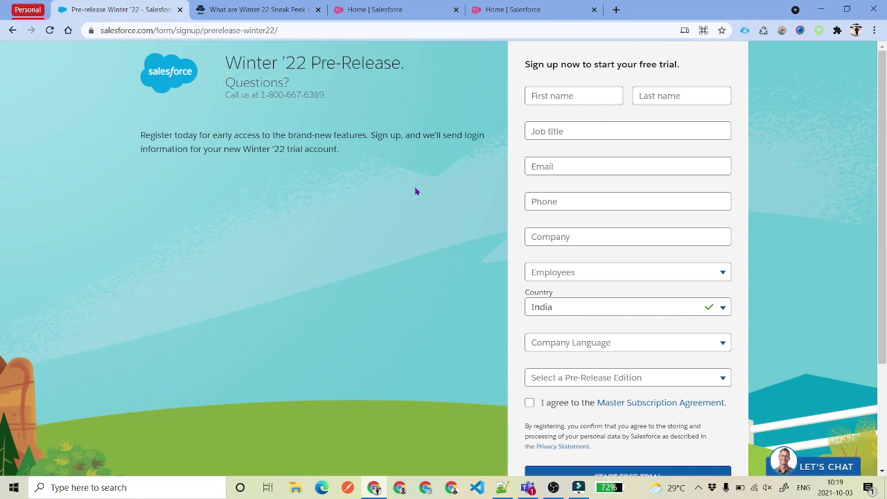
pyautogui.moveTo(225, 64); pyautogui.dragTo(430, 79)
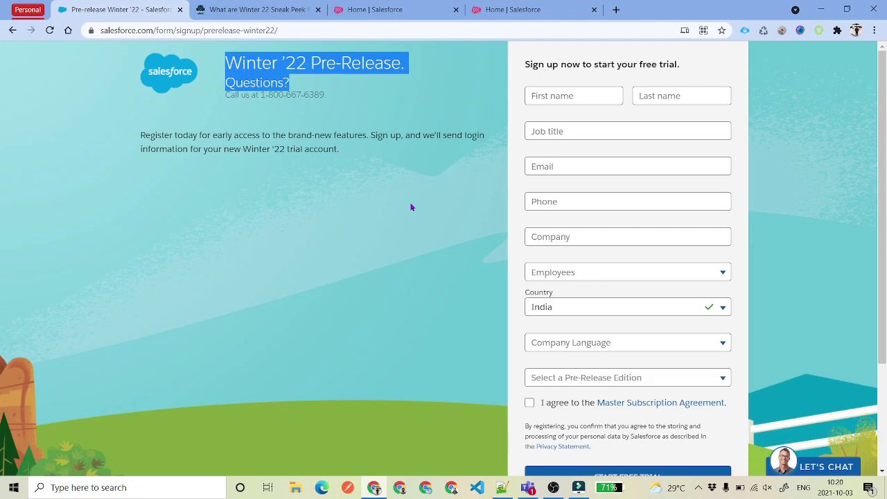
# Search Salesforce Setup for "flows" and open the Flows page under Process Automation
pyautogui.hotkey('ctrl', '4')
pyautogui.click(73, 113)
pyautogui.write('flows')
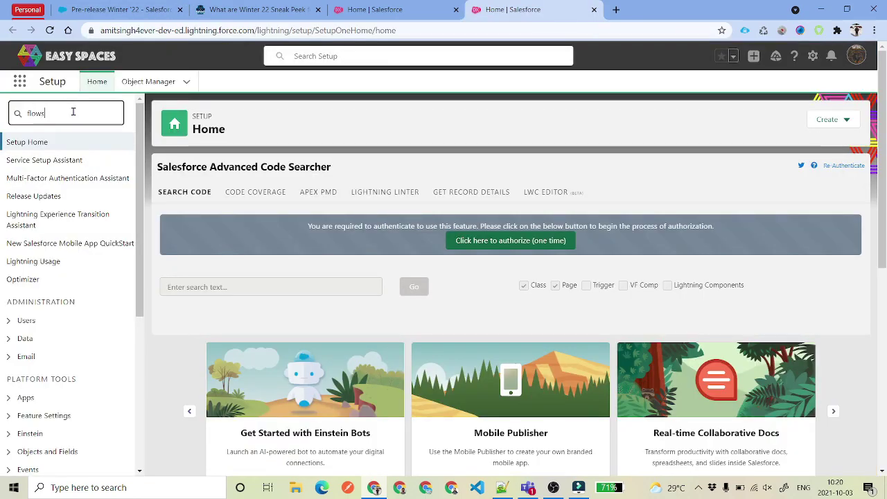
pyautogui.click(40, 167)
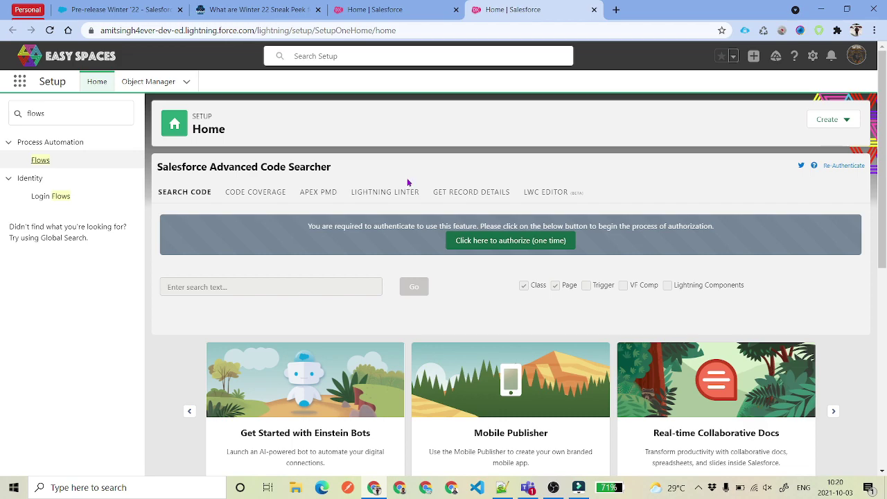
pyautogui.click(42, 162)
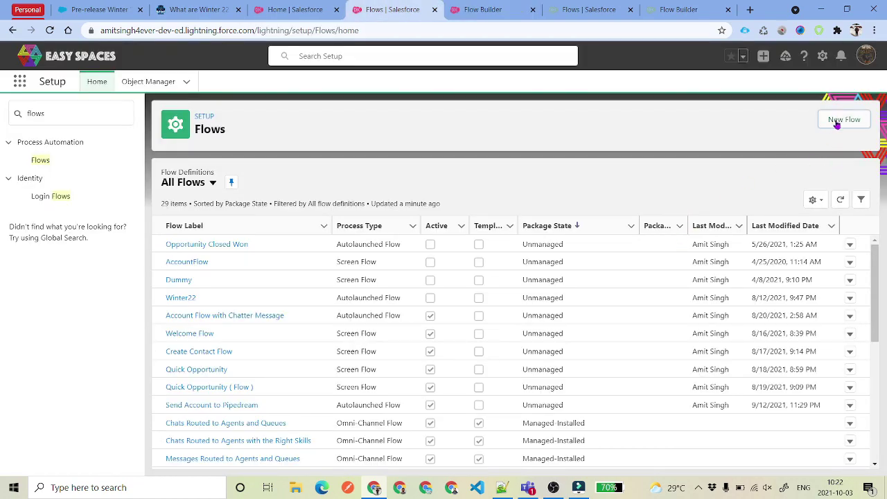
# Start a new Record-Triggered Flow in the Winter '22 org's Flow Builder using Auto-Layout
pyautogui.click(471, 7)
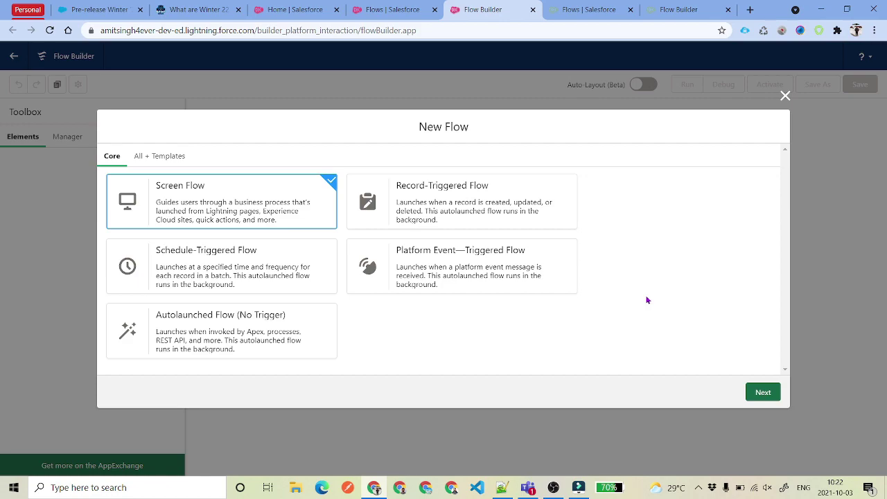
pyautogui.click(429, 203)
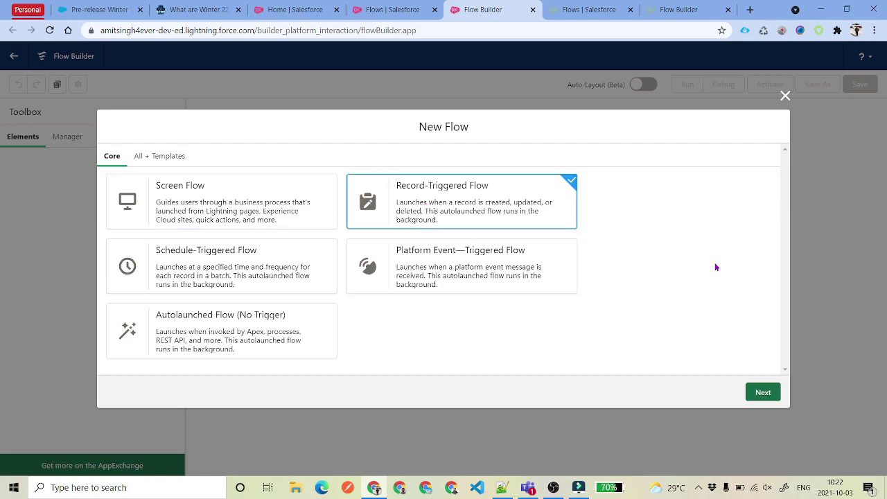
pyautogui.click(762, 398)
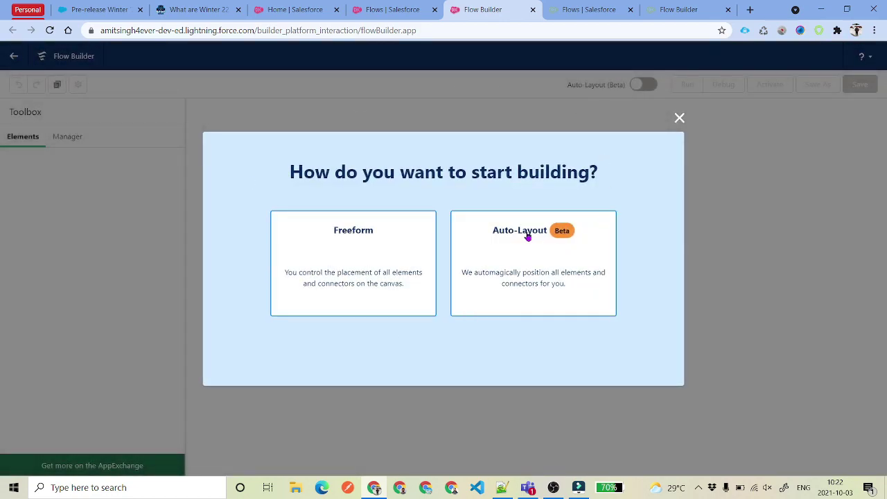
pyautogui.click(540, 258)
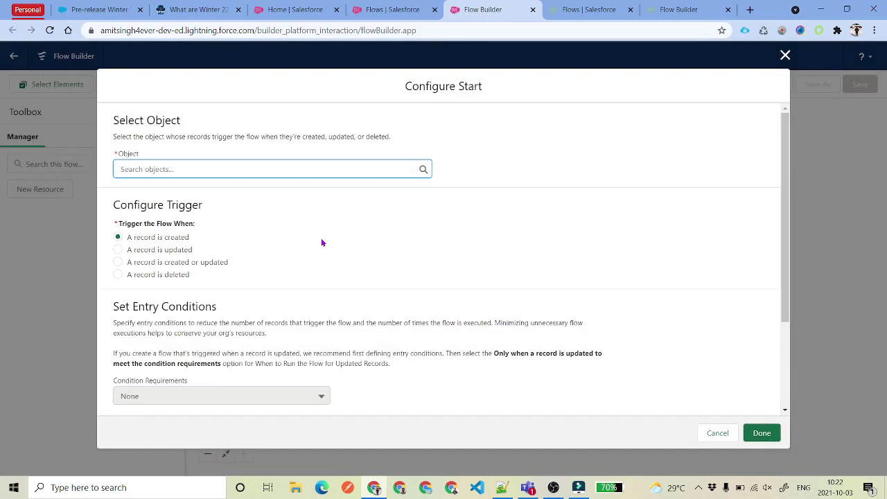
# Configure the Start element with the Account object, keeping the record-created trigger and the Actions and Related Records optimization
pyautogui.click(785, 55)
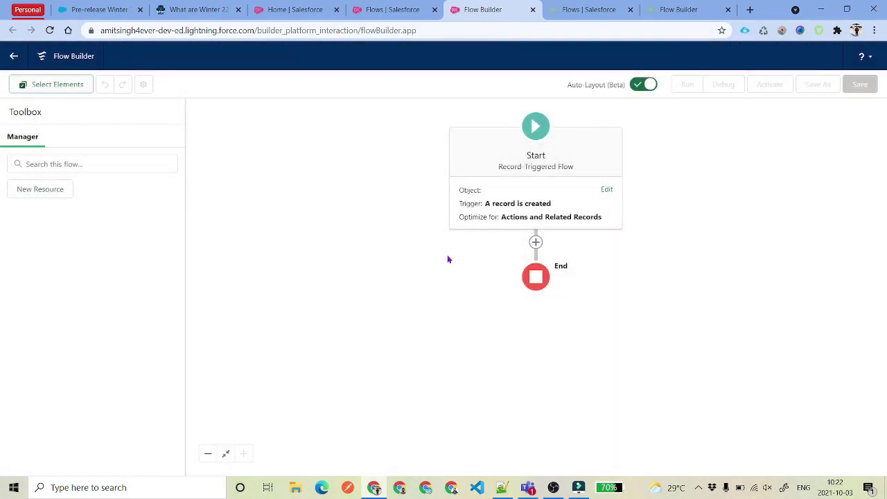
pyautogui.click(607, 190)
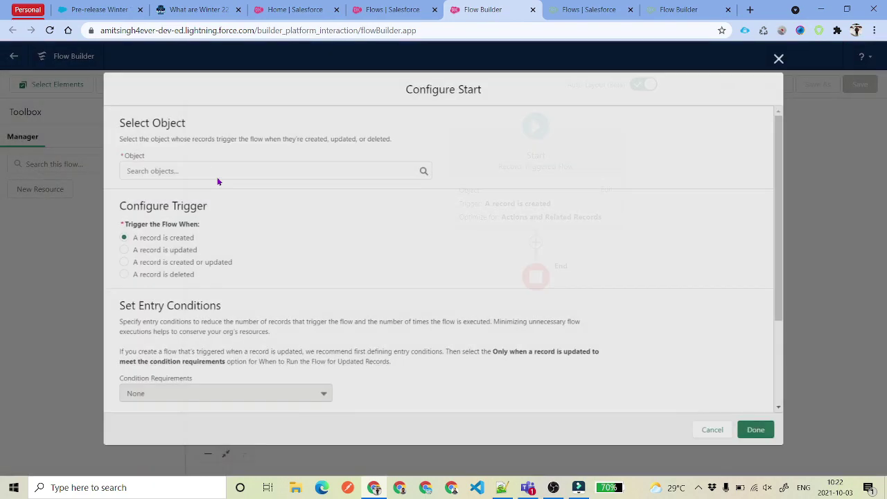
pyautogui.write('Acc')
pyautogui.click(192, 190)
pyautogui.scroll(-3, 255, 224)
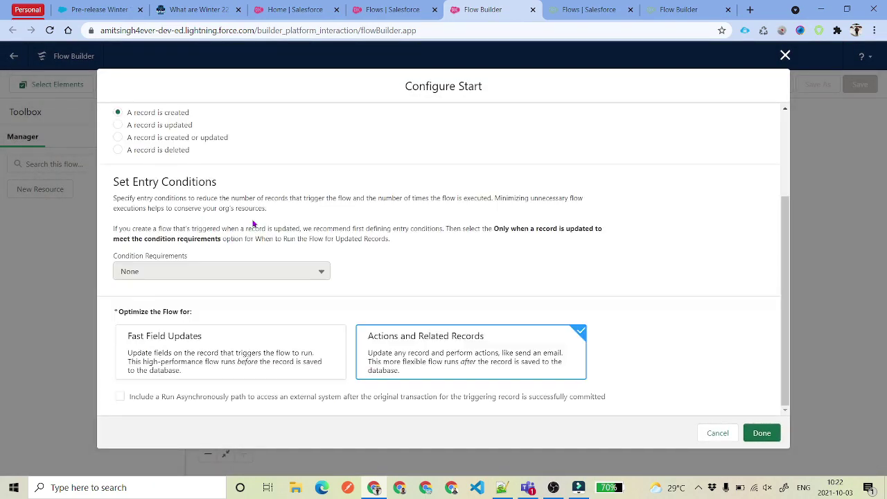
pyautogui.click(761, 433)
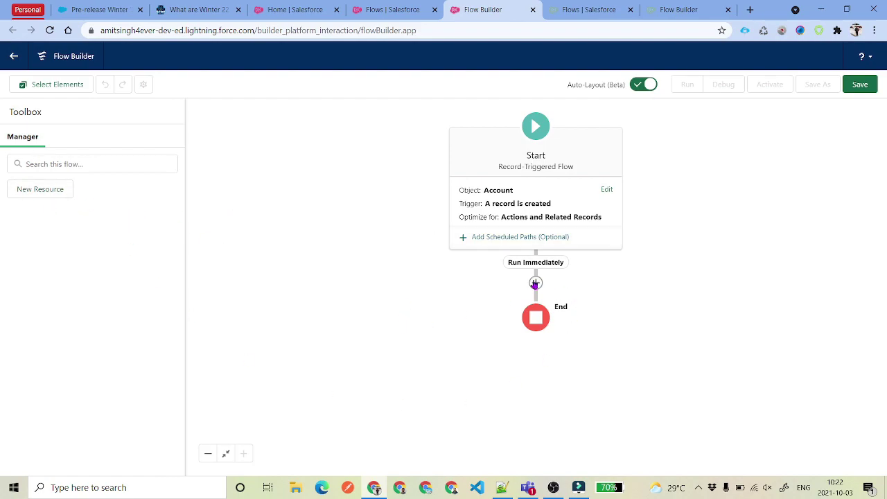
# Add a Subflow element to the Run Immediately path, referencing the flow Account Flow with Chatter Message
pyautogui.click(535, 284)
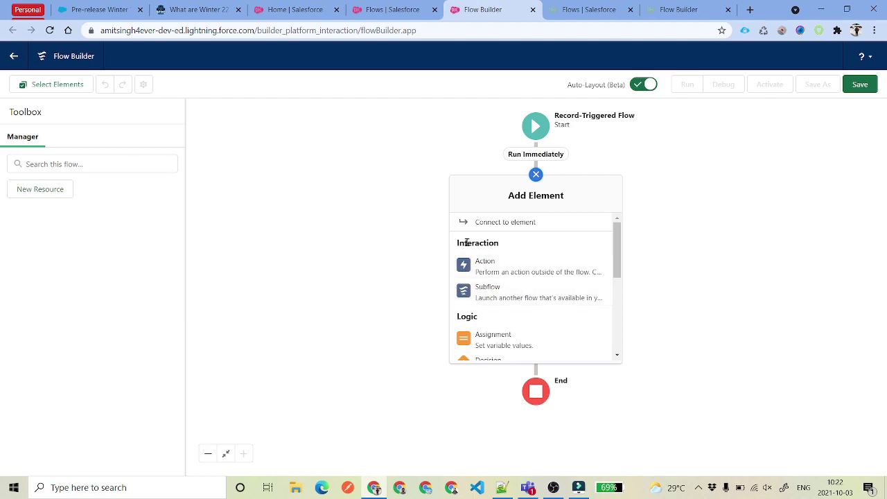
pyautogui.click(500, 302)
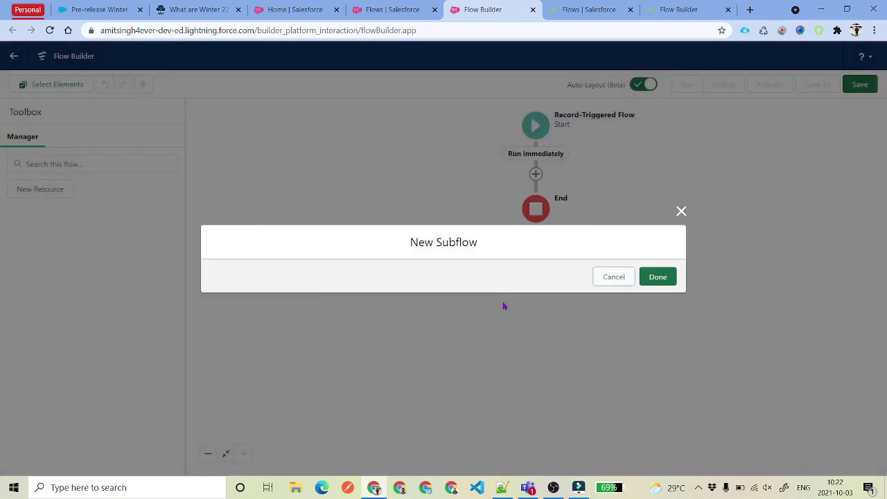
pyautogui.click(333, 189)
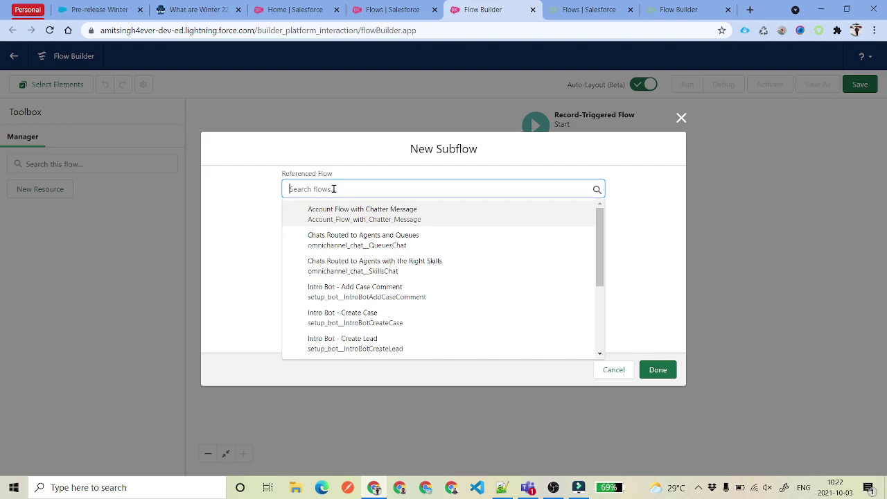
pyautogui.click(397, 221)
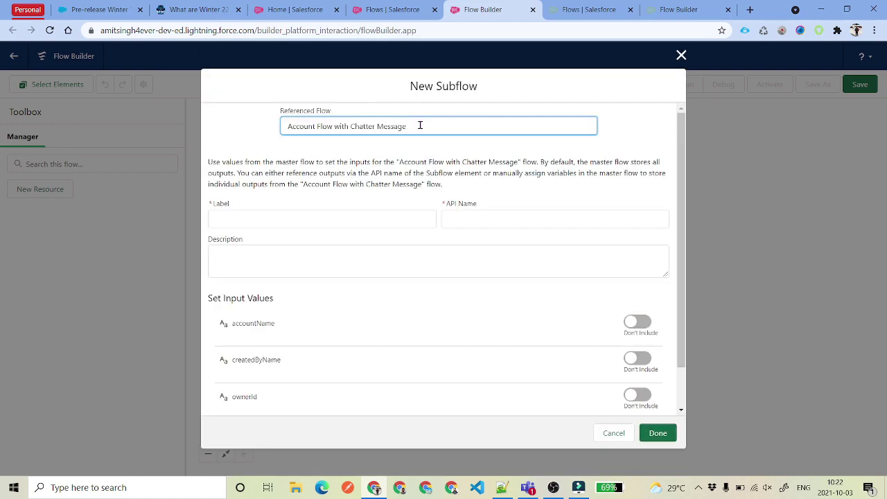
# Label the subflow by copying the referenced flow's name, Account Flow with Chatter Message, and save the element
pyautogui.moveTo(418, 127); pyautogui.dragTo(280, 130)
pyautogui.hotkey('ctrl', 'c')
pyautogui.click(285, 223)
pyautogui.hotkey('ctrl', 'v')
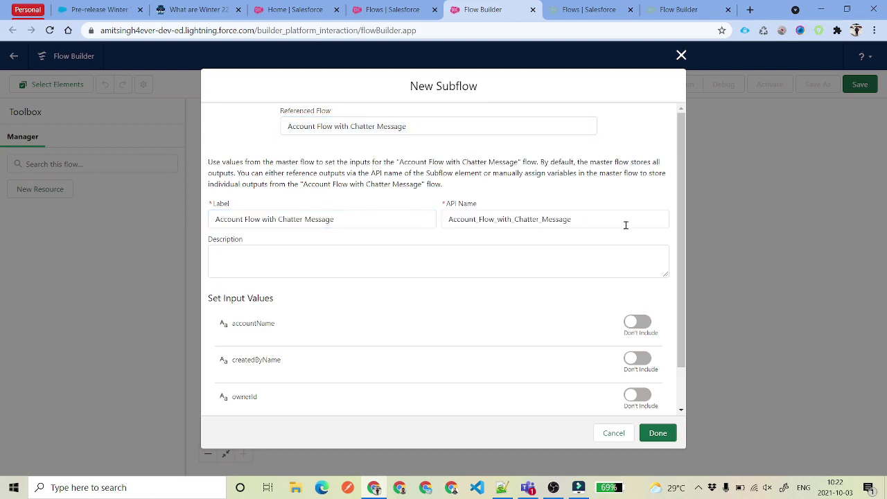
pyautogui.click(660, 433)
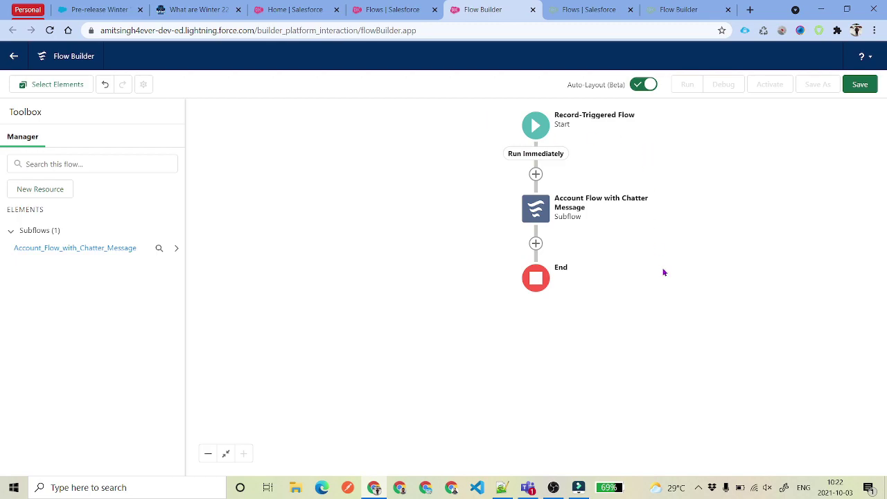
# Create a Freeform Record-Triggered Flow in the back-to-basic org's Flow Builder to compare its available elements
pyautogui.click(686, 9)
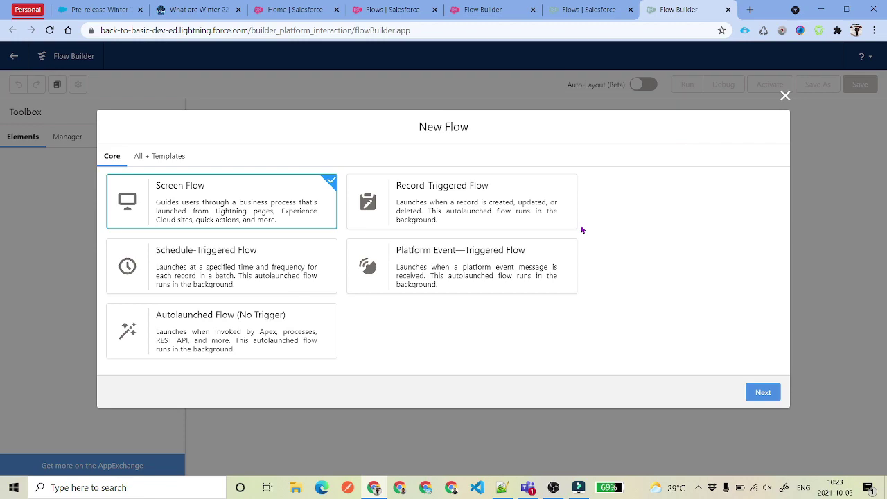
pyautogui.click(509, 216)
pyautogui.click(763, 392)
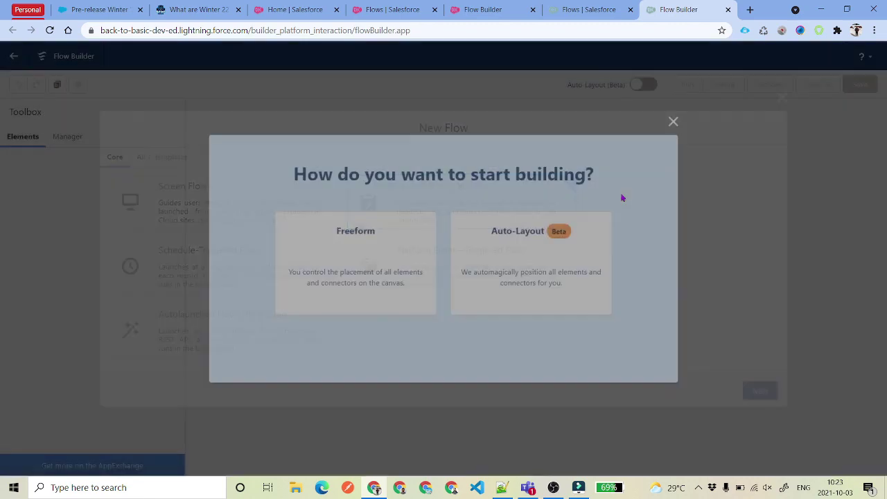
pyautogui.click(386, 254)
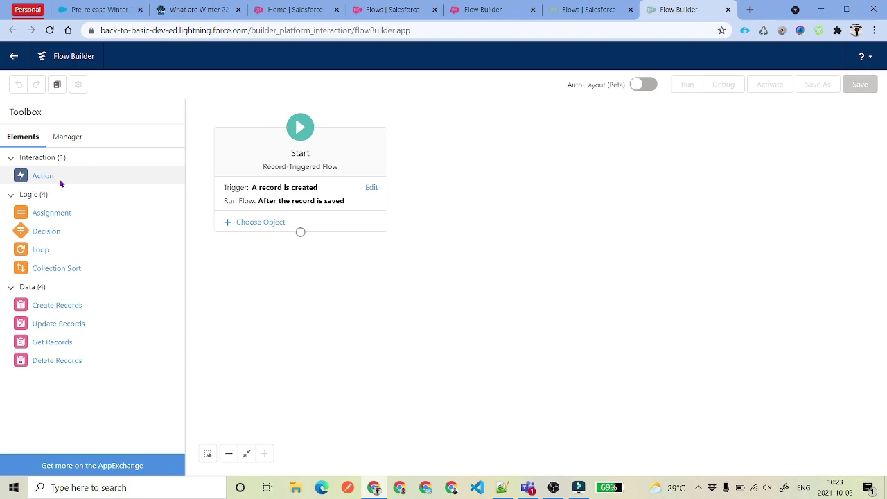
# Return to the blog post and read section 2, "Record-Trigger Start element New Changes"
pyautogui.click(194, 10)
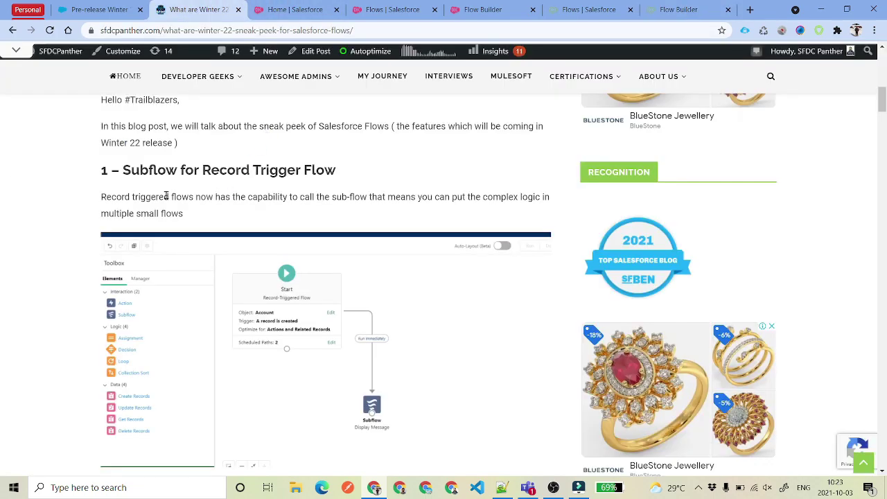
pyautogui.moveTo(121, 169); pyautogui.dragTo(337, 171)
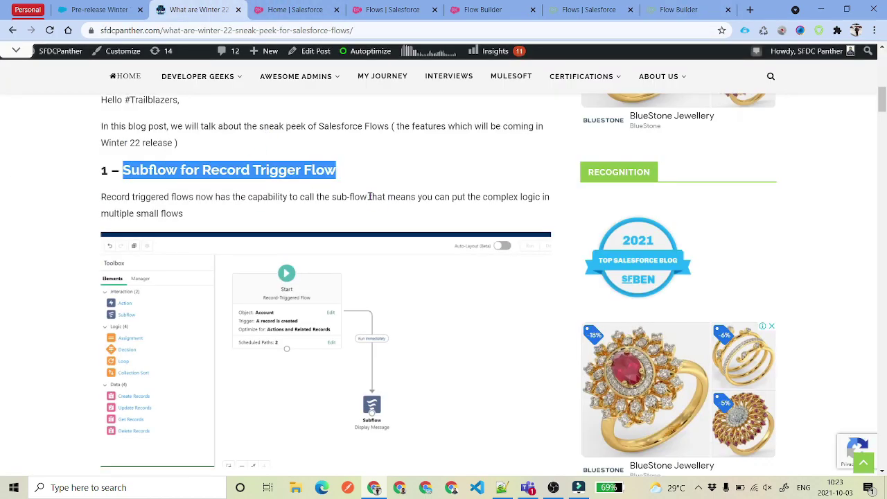
pyautogui.scroll(-5, 383, 192)
pyautogui.moveTo(122, 138); pyautogui.dragTo(448, 142)
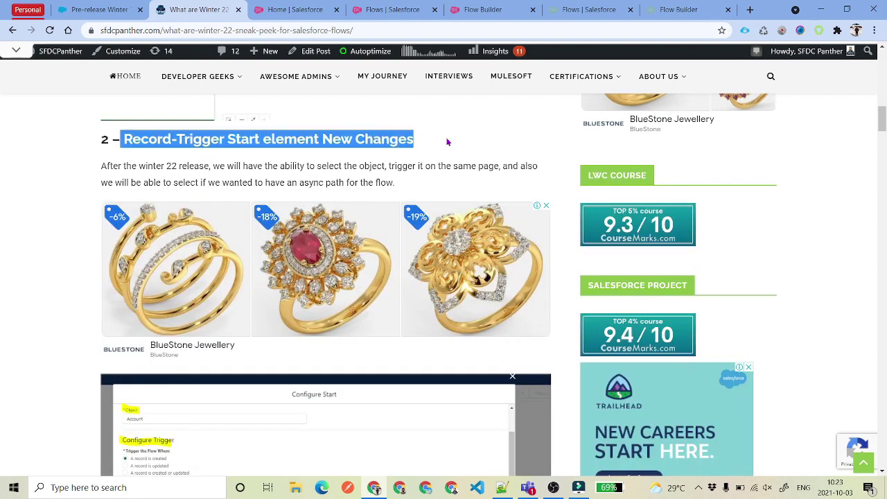
pyautogui.click(299, 161)
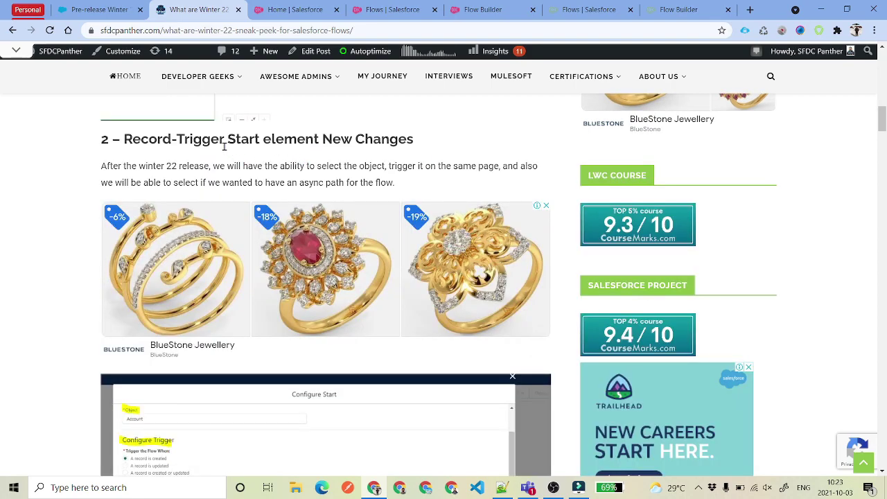
pyautogui.moveTo(323, 138); pyautogui.dragTo(451, 142)
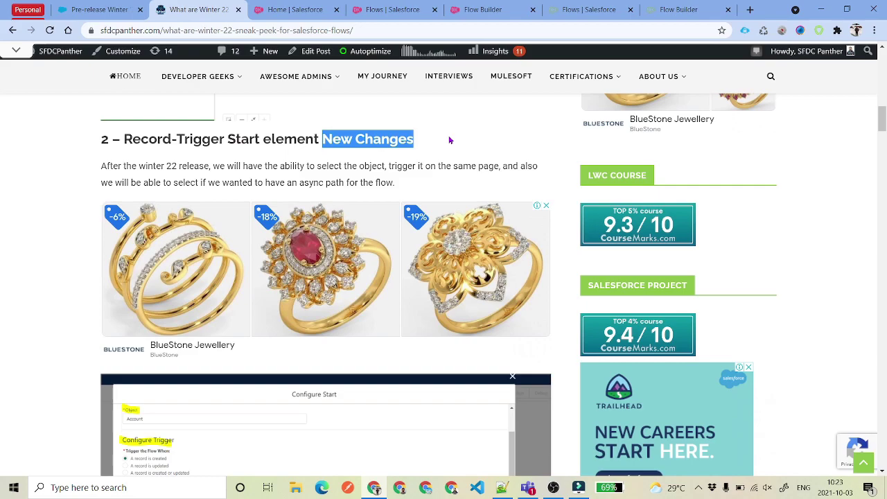
pyautogui.click(451, 145)
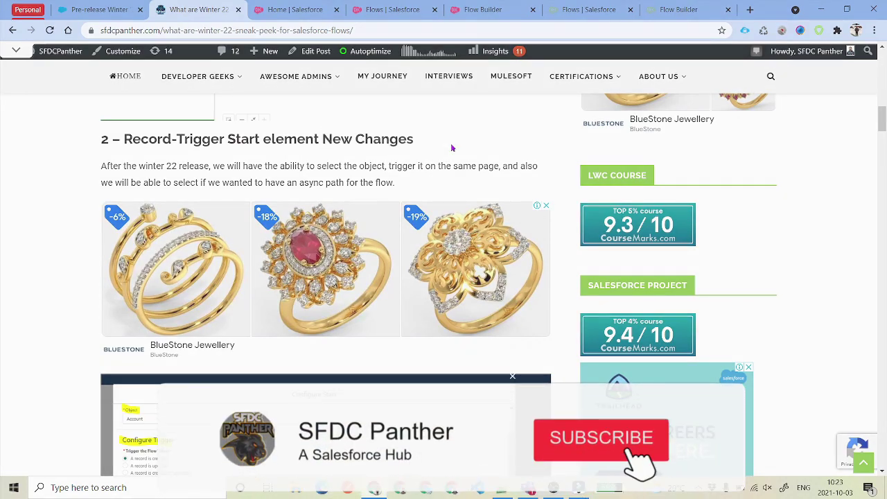
# Open the Start element of the record-triggered flow and examine its object, trigger, entry condition and optimization settings
pyautogui.click(478, 10)
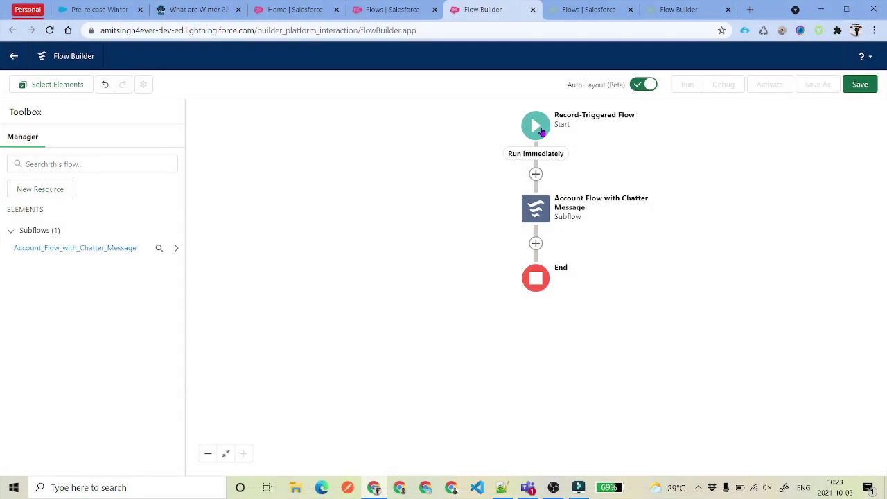
pyautogui.click(541, 132)
pyautogui.click(608, 189)
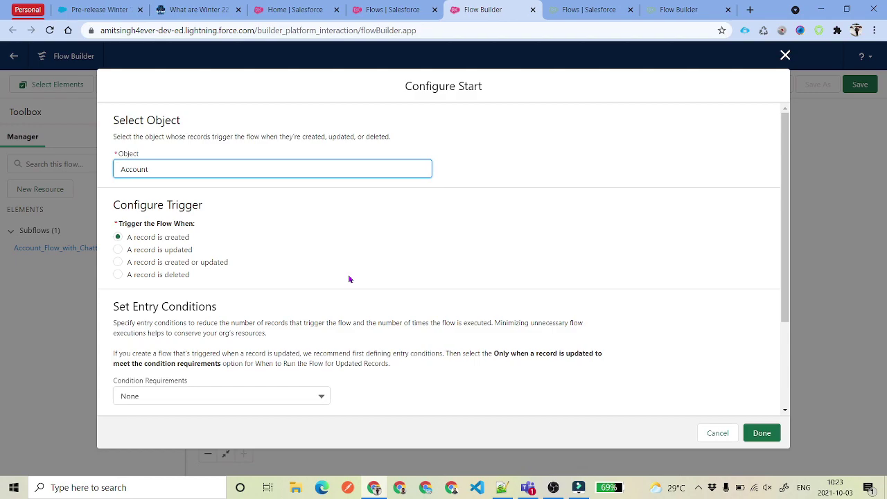
pyautogui.scroll(-2, 350, 278)
pyautogui.scroll(2, 349, 279)
pyautogui.moveTo(186, 166); pyautogui.dragTo(110, 163)
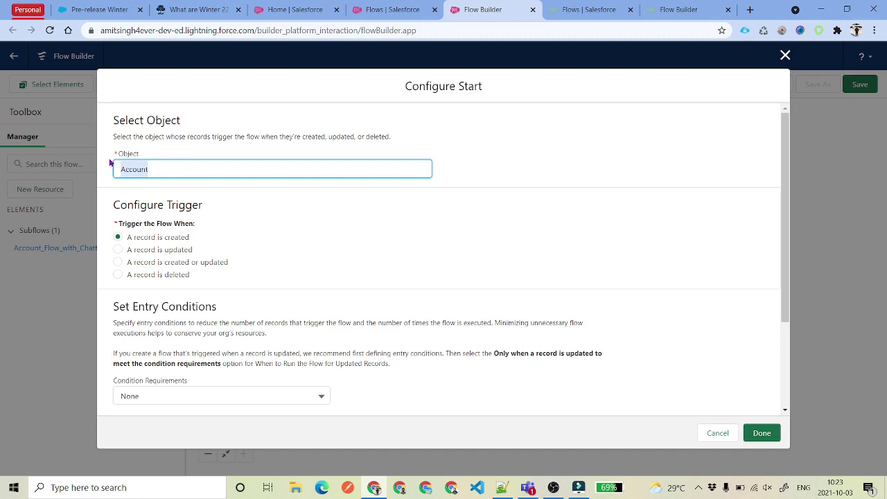
pyautogui.click(308, 221)
pyautogui.scroll(-3, 308, 220)
pyautogui.scroll(3, 202, 192)
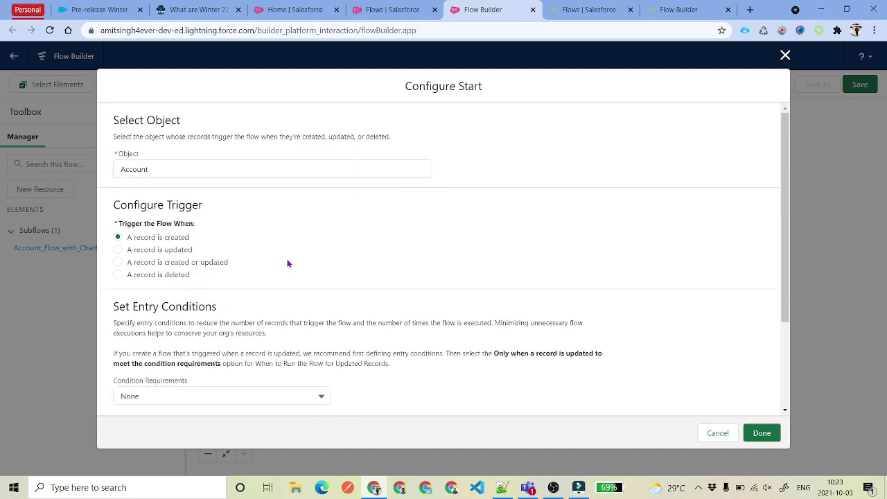
pyautogui.scroll(-3, 289, 263)
pyautogui.click(199, 271)
pyautogui.click(274, 228)
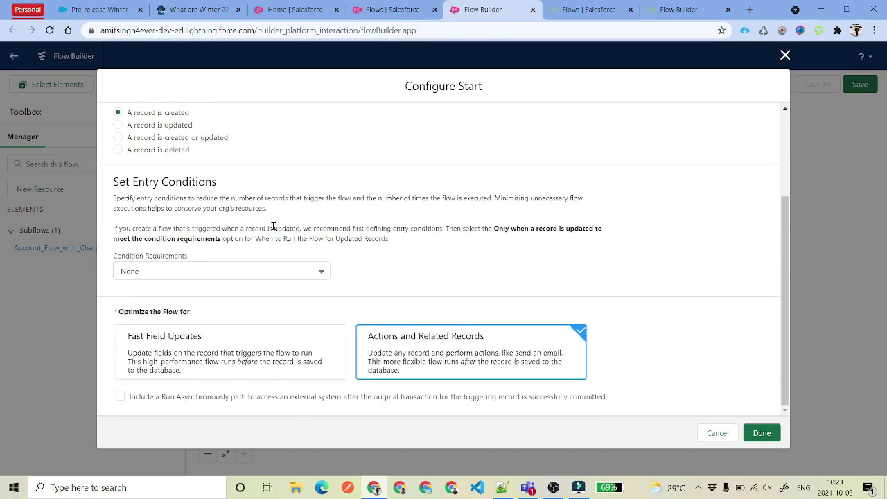
# Include a Run Asynchronously path in the Start element, optimized for Actions and Related Records, and save the configuration
pyautogui.moveTo(118, 312); pyautogui.dragTo(217, 314)
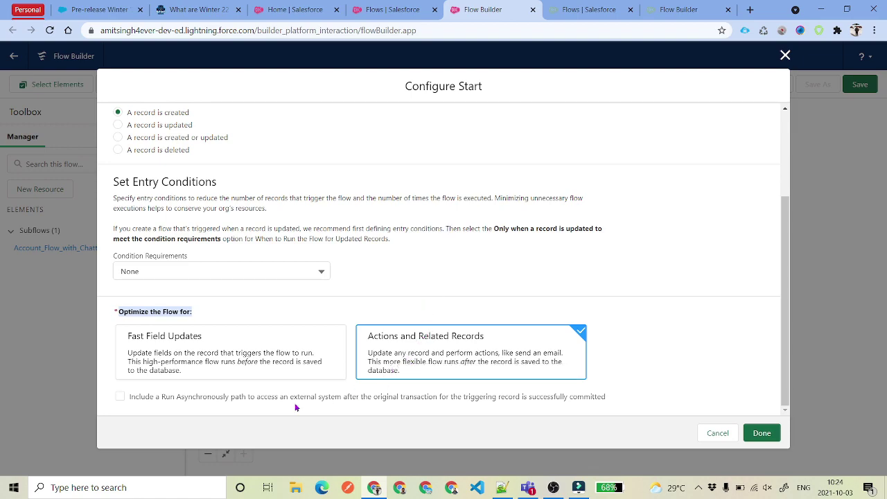
pyautogui.click(119, 398)
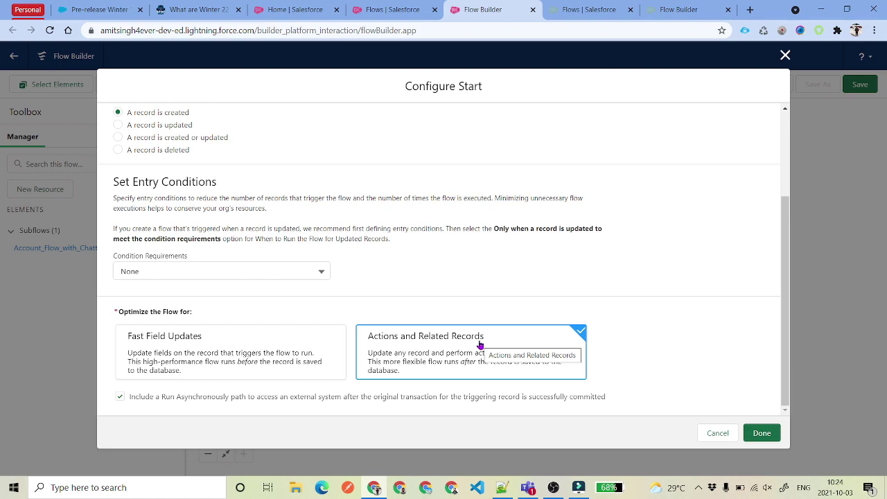
pyautogui.click(761, 432)
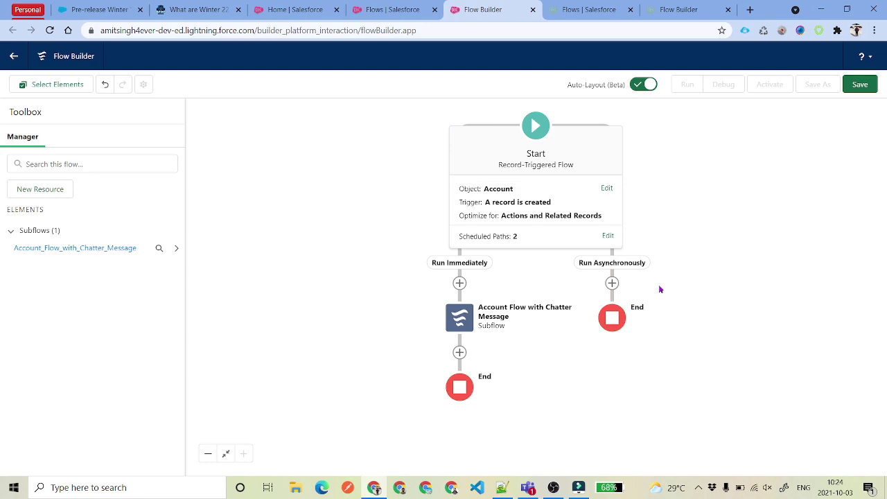
# Return to the blog post and read section 3, "New Rollback Element for Screen Flows", with its use cases and example flow
pyautogui.hotkey('ctrl', '2')
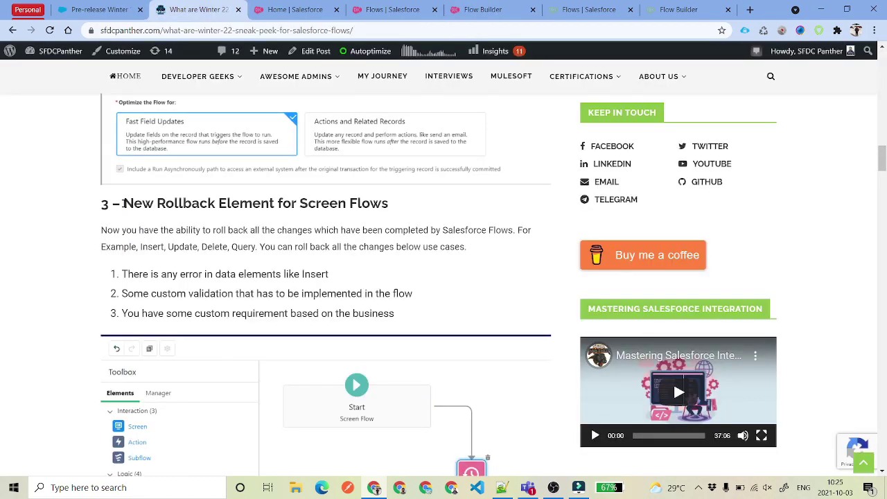
pyautogui.moveTo(123, 203); pyautogui.dragTo(386, 204)
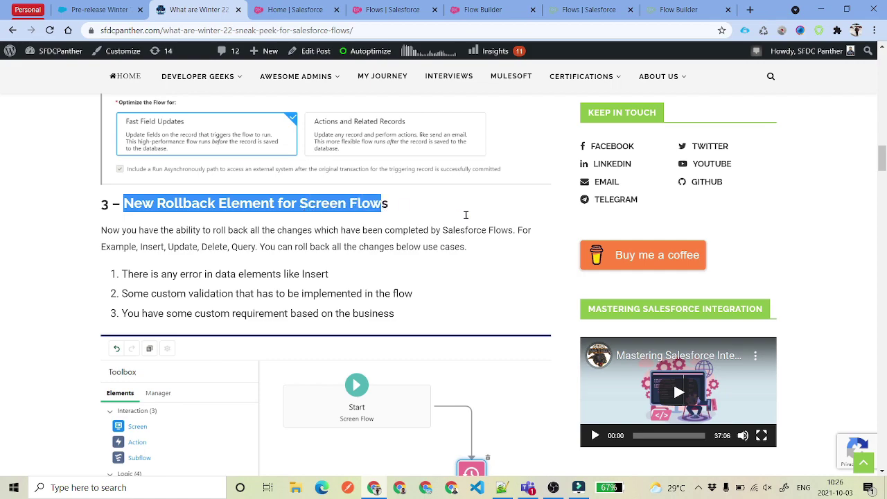
pyautogui.click(387, 208)
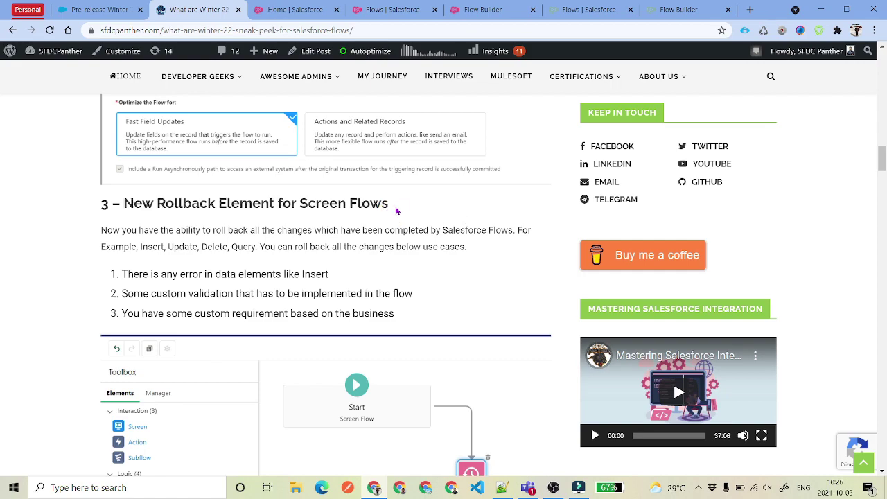
pyautogui.moveTo(388, 204); pyautogui.dragTo(124, 206)
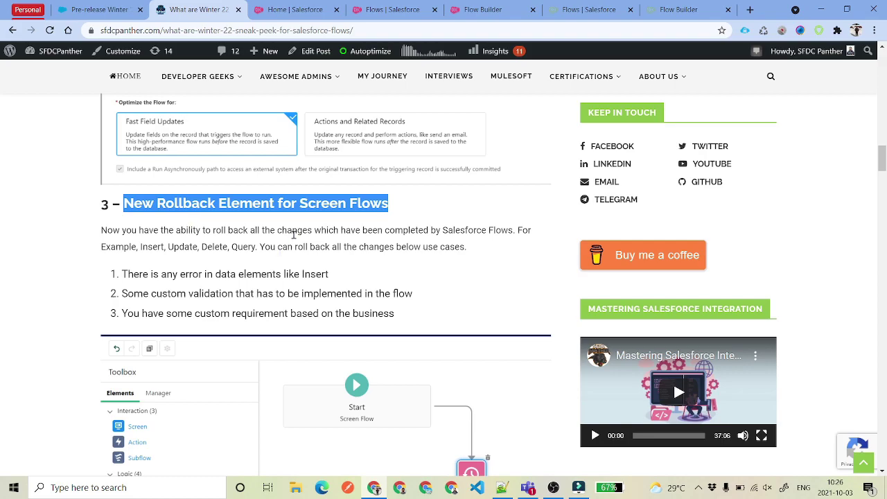
pyautogui.scroll(-2, 293, 235)
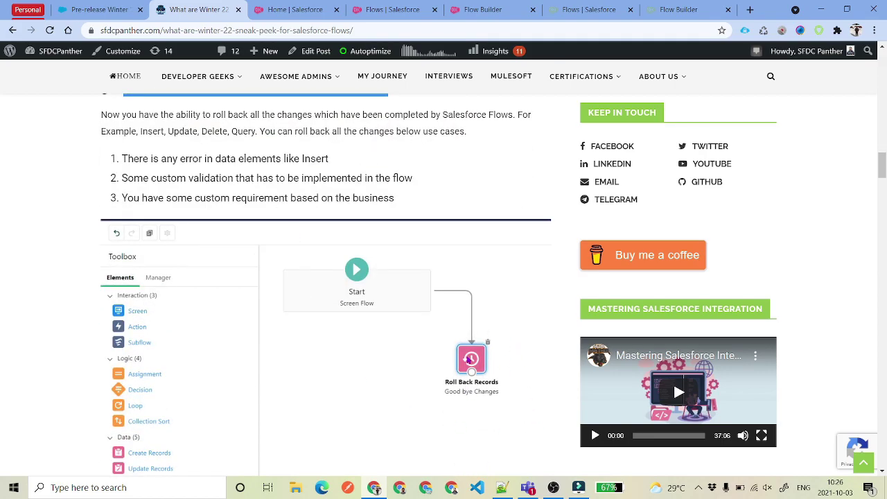
pyautogui.scroll(1, 336, 264)
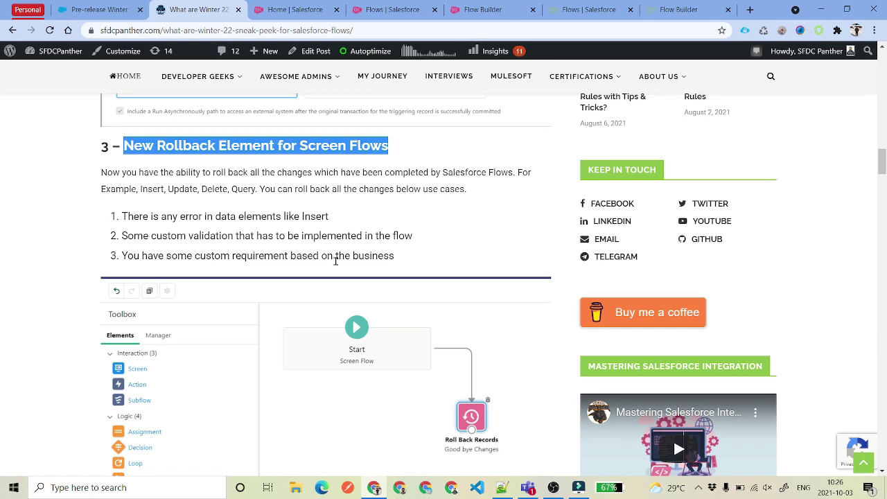
pyautogui.scroll(-1, 336, 261)
pyautogui.click(323, 218)
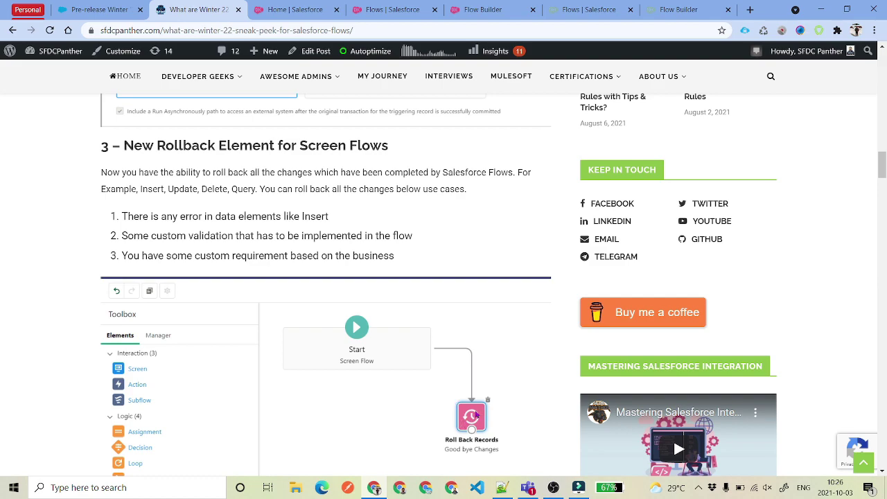
pyautogui.moveTo(299, 148); pyautogui.dragTo(393, 154)
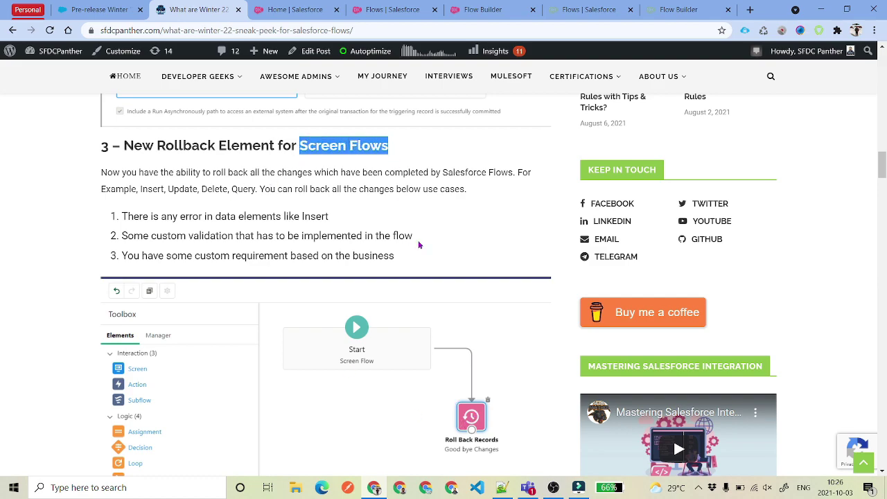
# Create a Freeform Screen Flow from the Flows setup page of the Easy Spaces org and look for the Roll Back Records element
pyautogui.click(424, 9)
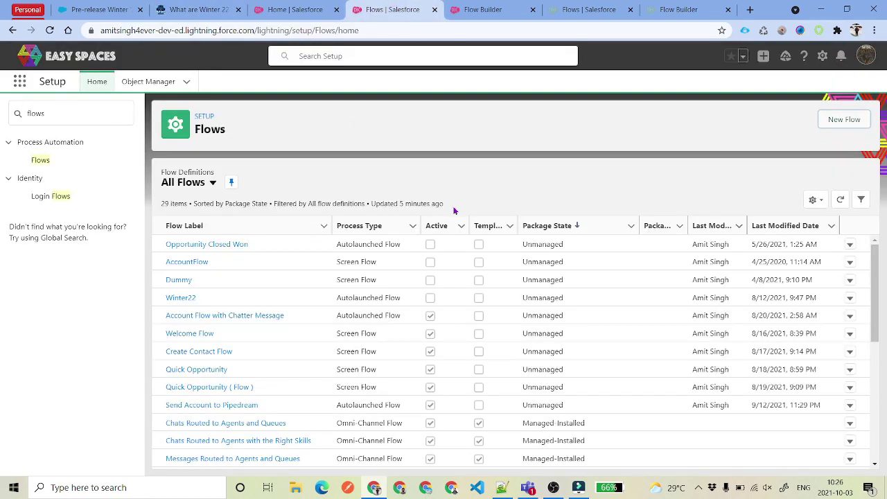
pyautogui.click(844, 119)
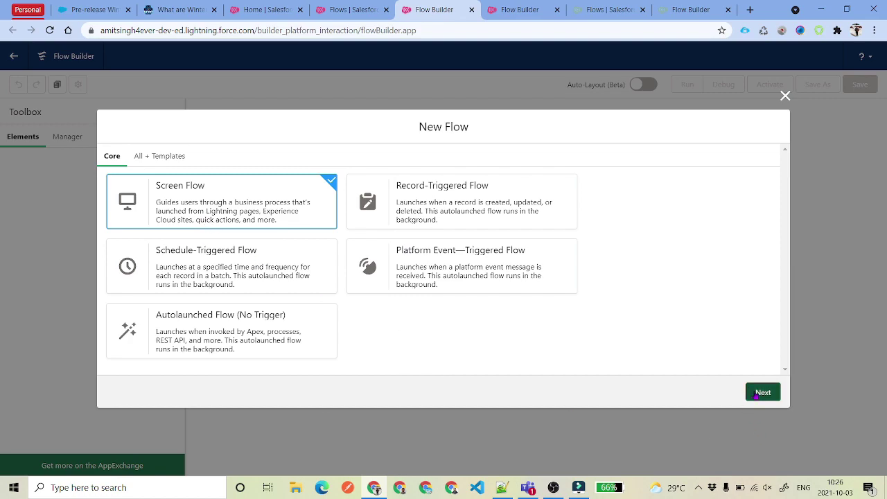
pyautogui.click(762, 392)
pyautogui.click(332, 223)
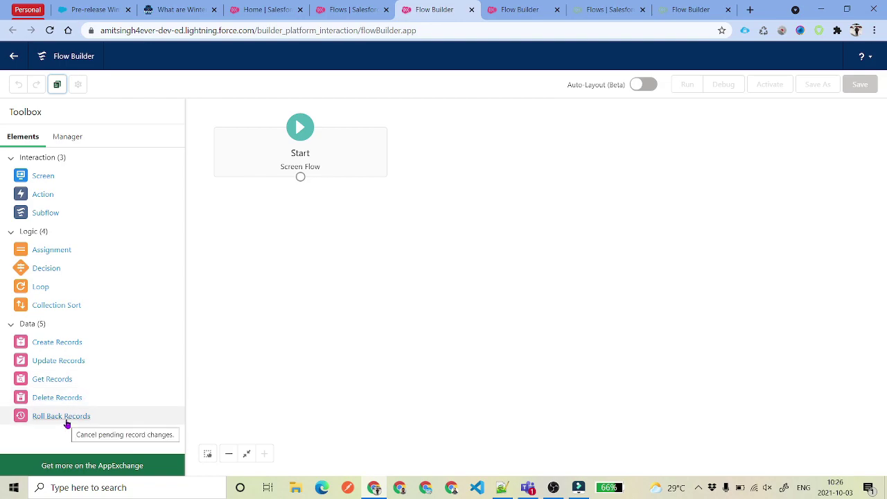
# Create a Screen Flow in the back-to-basic org to compare its available Data elements
pyautogui.click(603, 9)
pyautogui.click(844, 120)
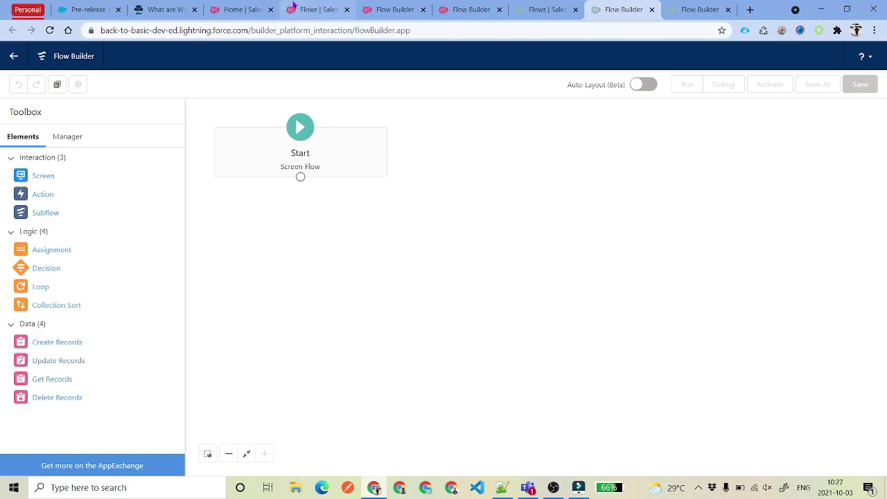
# Return to the Easy Spaces org's screen flow and add a Create Records element labelled Create Account, connected from Start
pyautogui.click(315, 9)
pyautogui.click(395, 9)
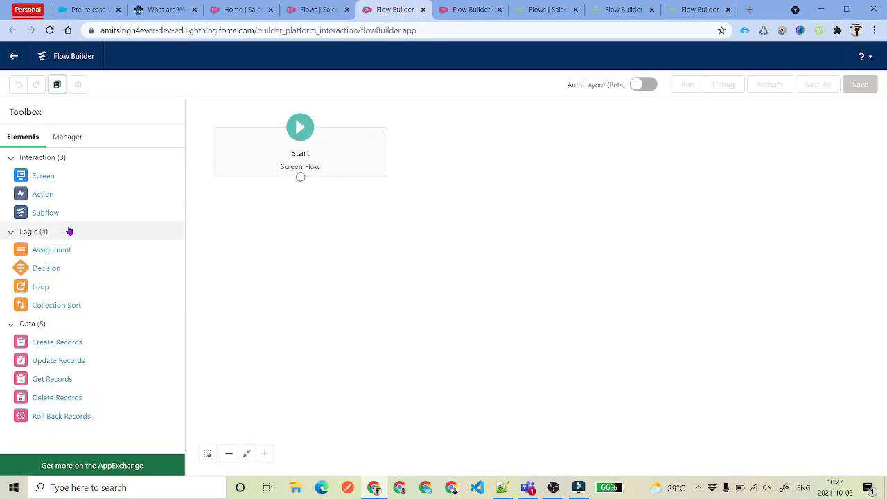
pyautogui.moveTo(61, 346); pyautogui.dragTo(375, 324)
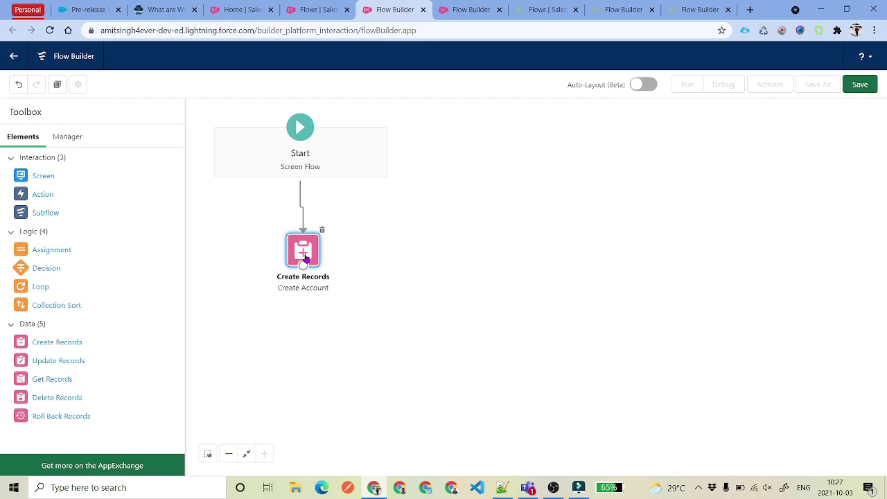
# Add a Roll Back Records element labelled Bye Bye Changes beside the Create Account element
pyautogui.moveTo(61, 421); pyautogui.dragTo(415, 267)
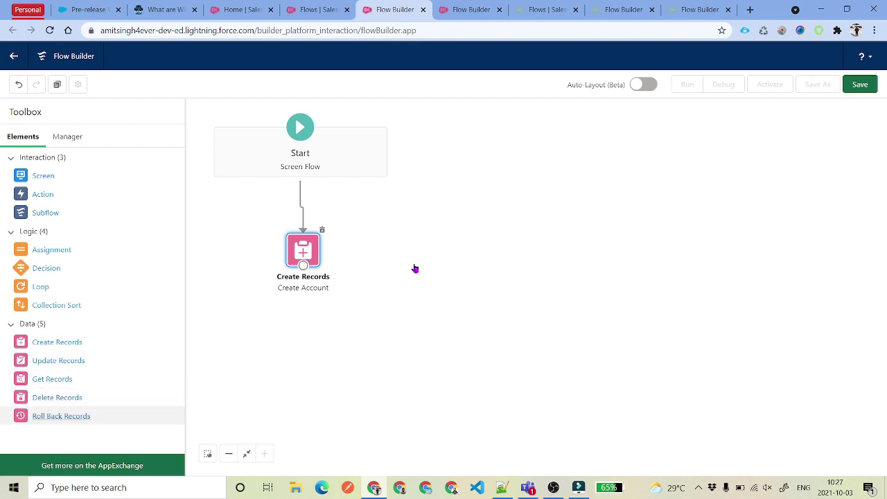
pyautogui.write('Bye Bye Changes')
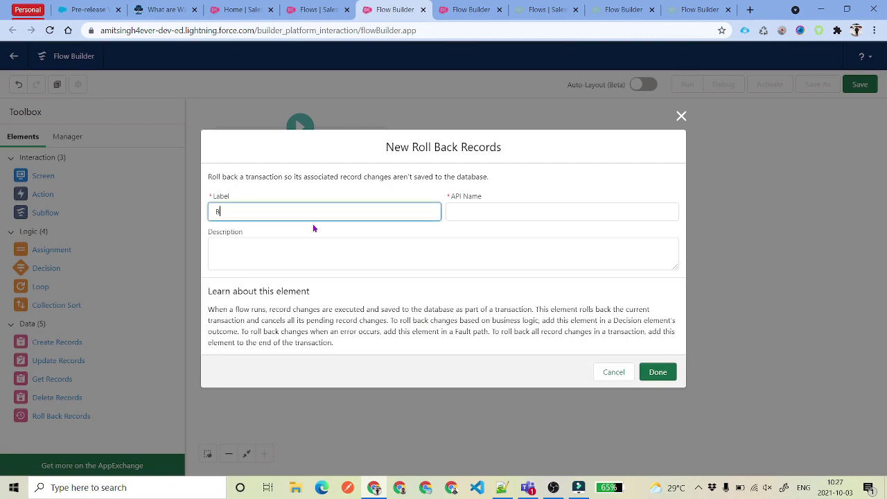
pyautogui.click(568, 208)
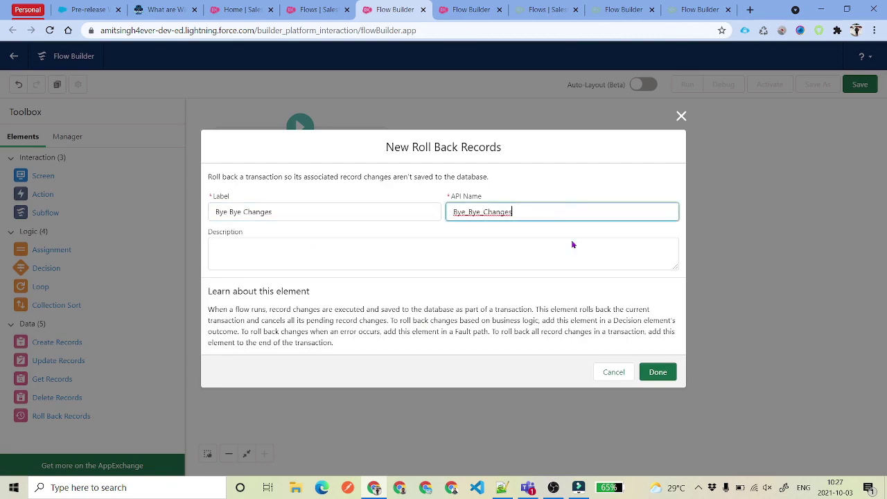
pyautogui.click(658, 372)
pyautogui.moveTo(411, 256); pyautogui.dragTo(431, 265)
# Delete the normal connector from Create Account to Bye Bye Changes and try connecting the two elements again
pyautogui.click(372, 261)
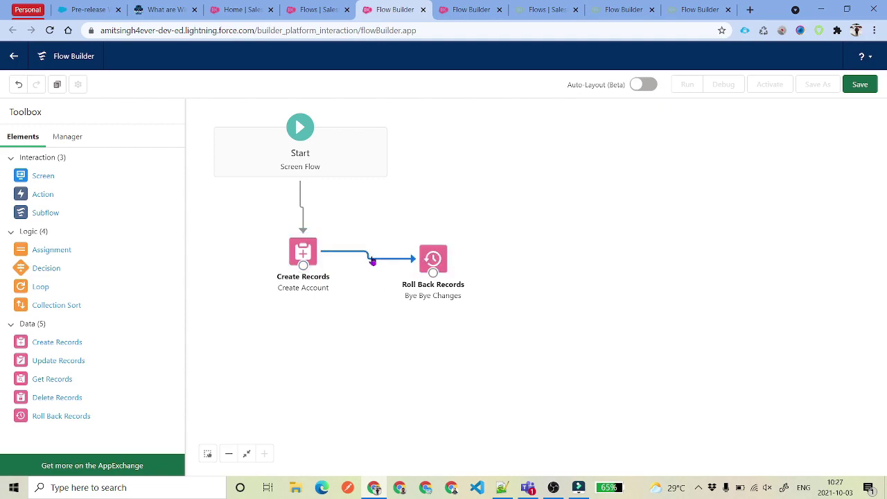
pyautogui.press('Delete')
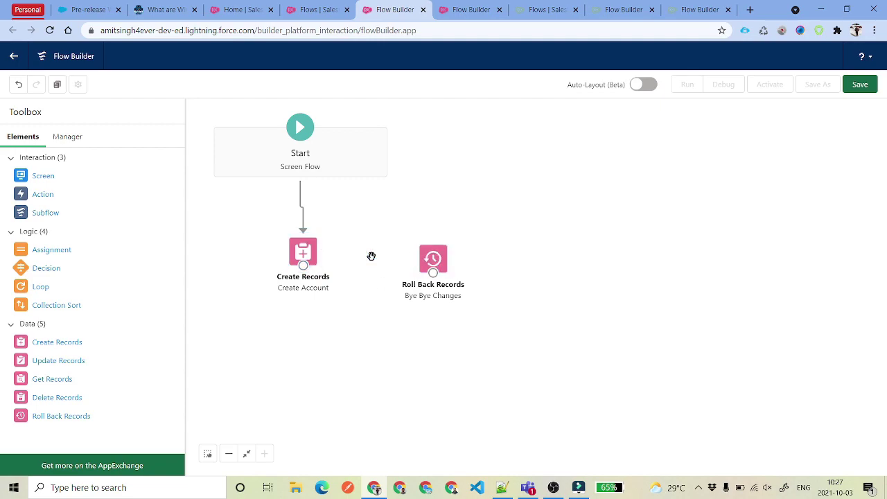
pyautogui.click(303, 254)
pyautogui.rightClick(303, 254)
pyautogui.press('Escape')
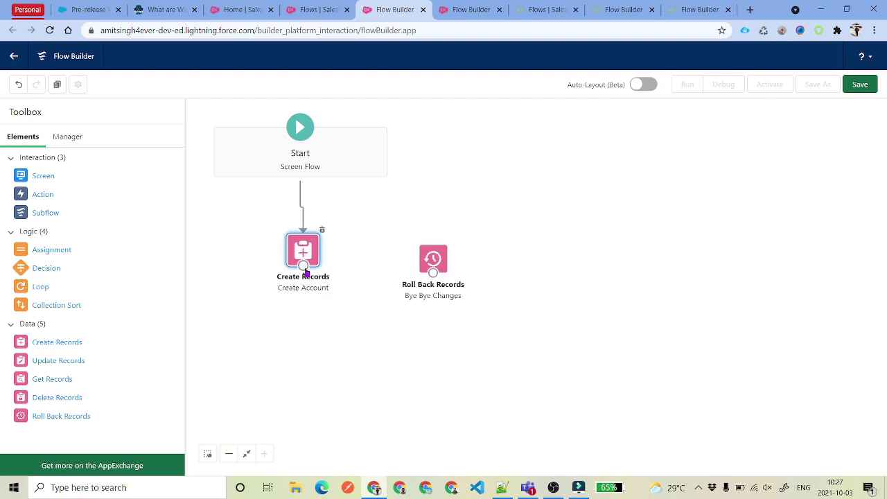
pyautogui.moveTo(303, 265); pyautogui.dragTo(451, 264)
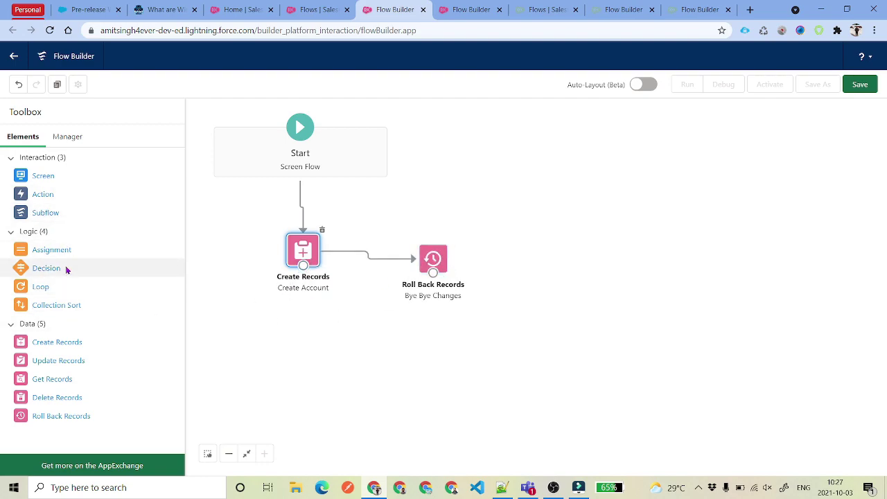
# Add a Screen element labelled Record Created below Create Account and connect it as the element's normal path
pyautogui.moveTo(43, 184); pyautogui.dragTo(301, 328)
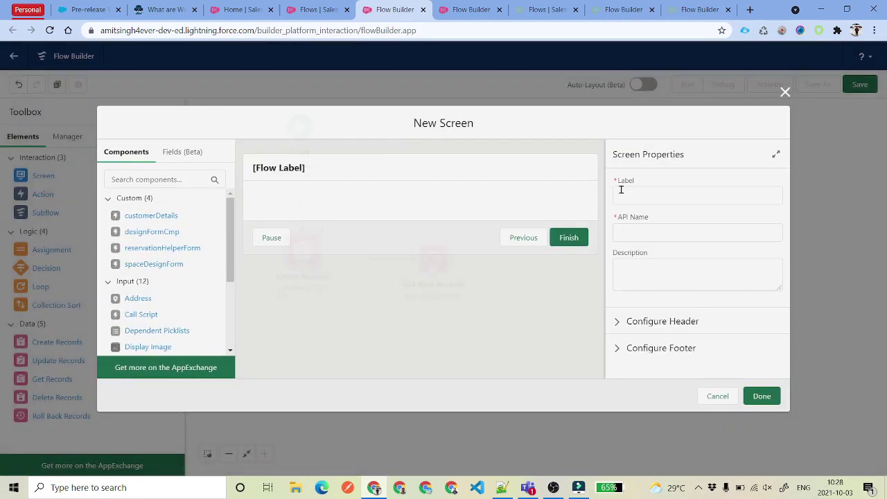
pyautogui.click(621, 194)
pyautogui.write('Record')
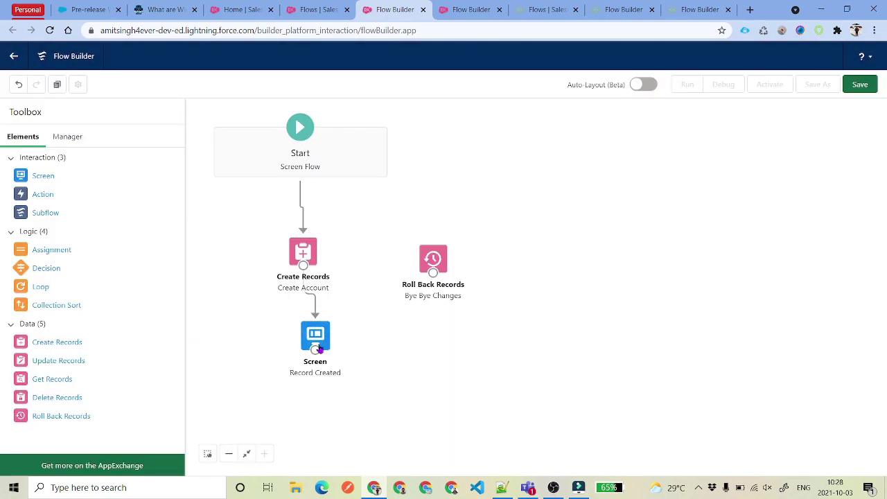
pyautogui.moveTo(319, 350); pyautogui.dragTo(306, 386)
# Connect Create Account to Bye Bye Changes with a Fault path and move the rollback element farther away
pyautogui.moveTo(303, 273); pyautogui.dragTo(311, 291)
pyautogui.keyDown('shift'); pyautogui.click(433, 258); pyautogui.keyUp('shift')
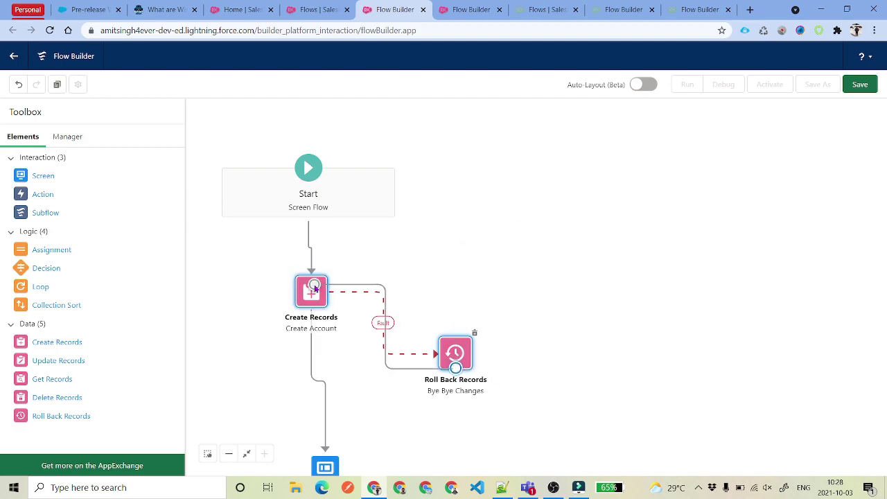
pyautogui.moveTo(466, 352); pyautogui.dragTo(516, 327)
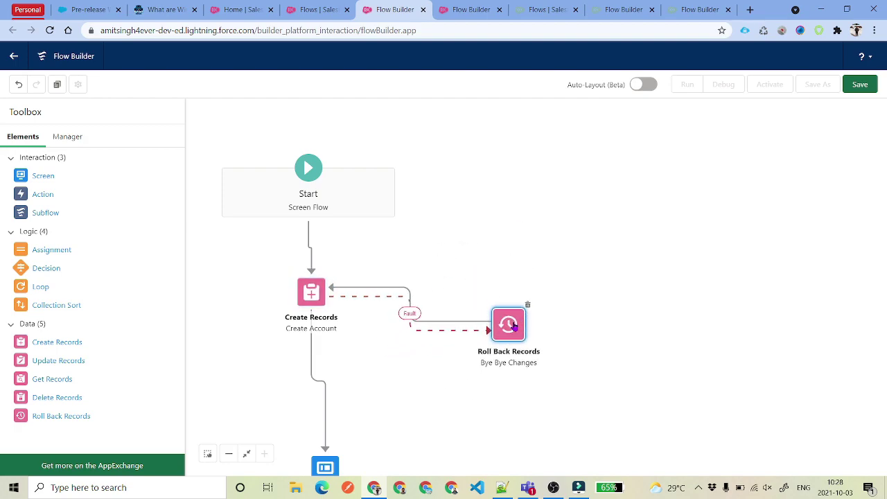
# Delete the connector running from Bye Bye Changes back to Create Account
pyautogui.click(358, 292)
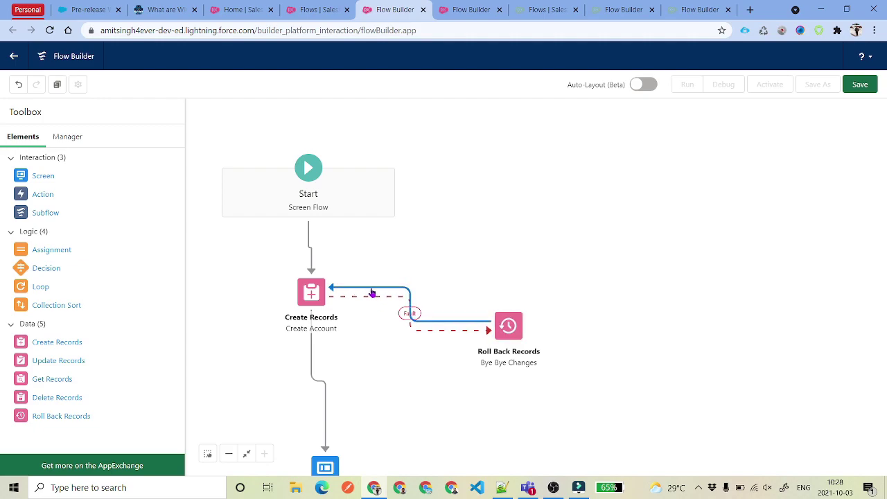
pyautogui.press('Delete')
pyautogui.moveTo(416, 263); pyautogui.dragTo(438, 234)
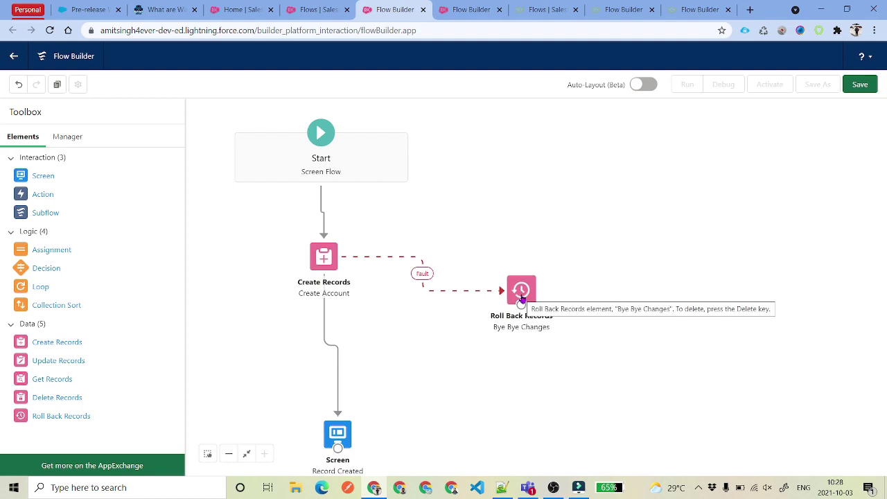
# Read the Winter '22 article's section on configuring batch size for scheduled paths in record-triggered flows
pyautogui.hotkey('ctrl', '2')
pyautogui.scroll(-5, 249, 254)
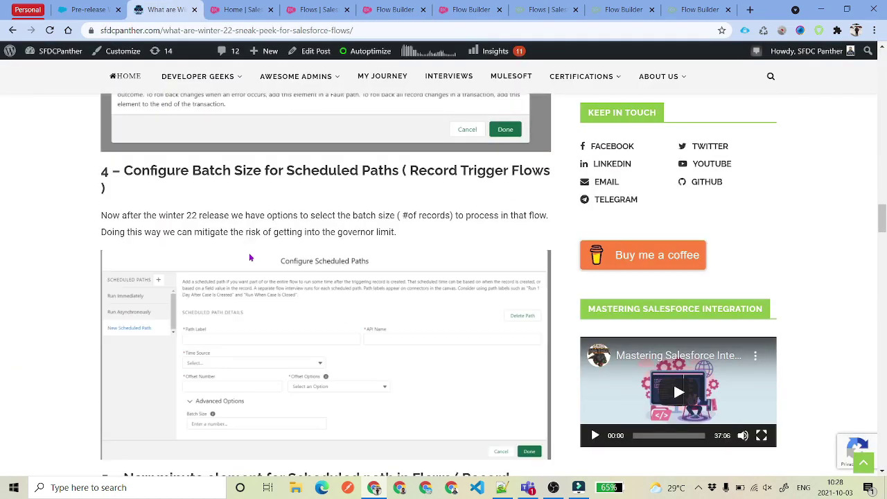
pyautogui.moveTo(124, 166); pyautogui.dragTo(285, 175)
pyautogui.click(417, 199)
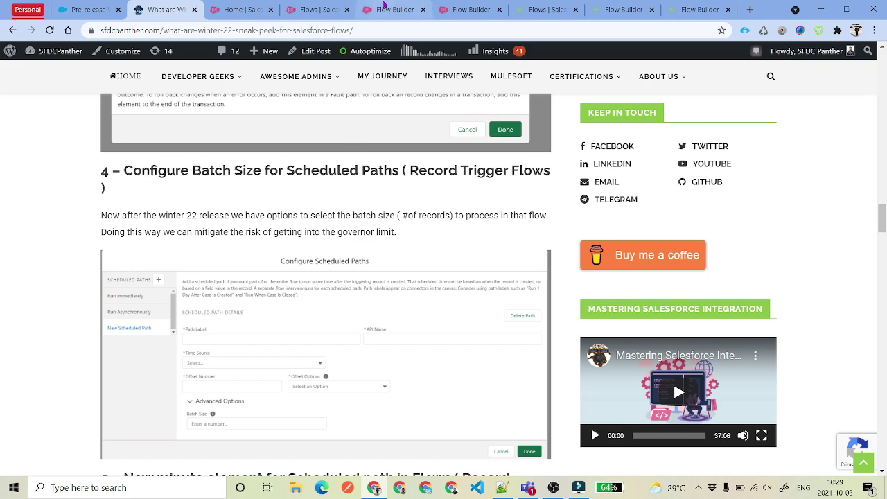
# In the record-triggered Account flow, add a scheduled path labelled After 15 Min with time source When Account is Created
pyautogui.click(463, 9)
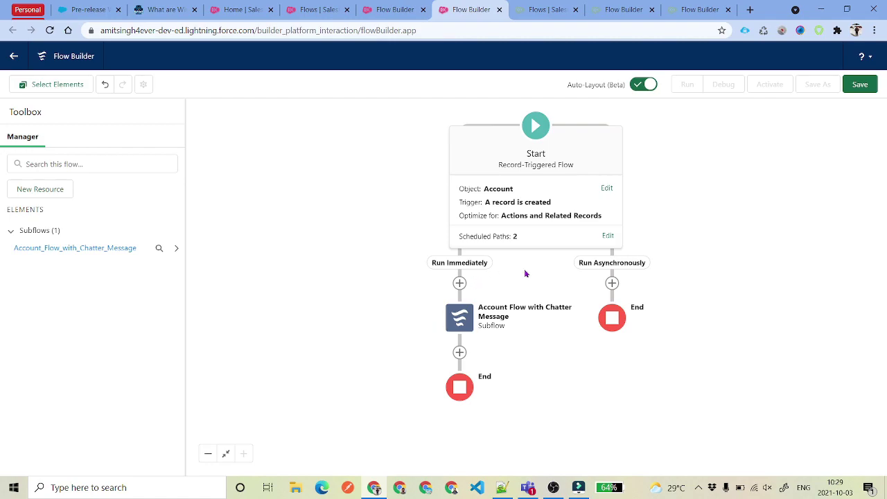
pyautogui.click(607, 237)
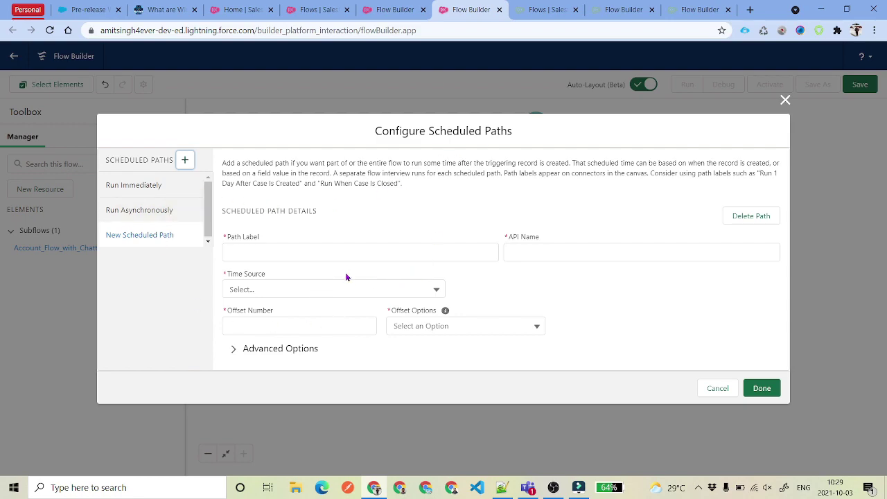
pyautogui.click(279, 249)
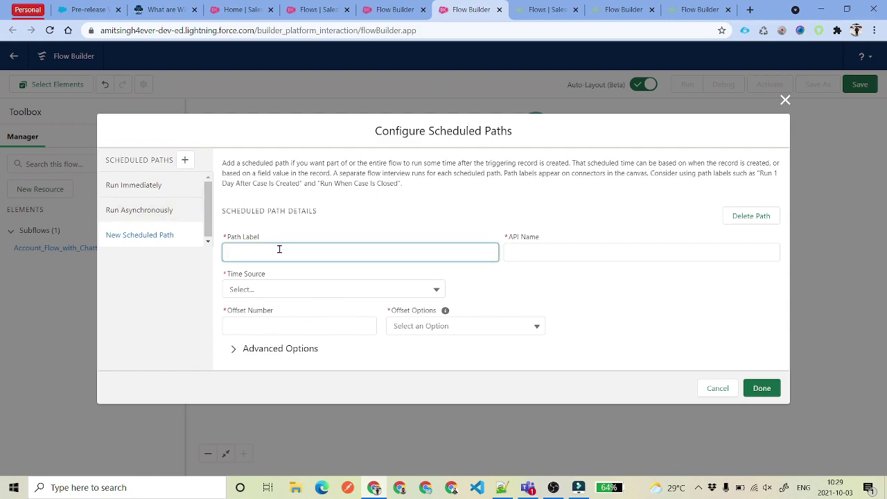
pyautogui.write('After 15 Min')
pyautogui.click(316, 289)
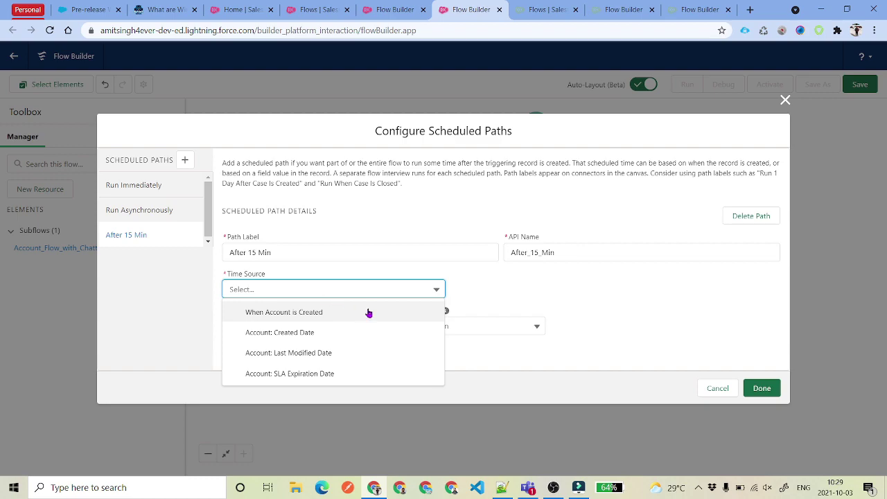
pyautogui.click(353, 311)
# Set the After 15 Min path's offset to 15 Minutes After and its batch size to 200, and apply the path settings
pyautogui.click(305, 320)
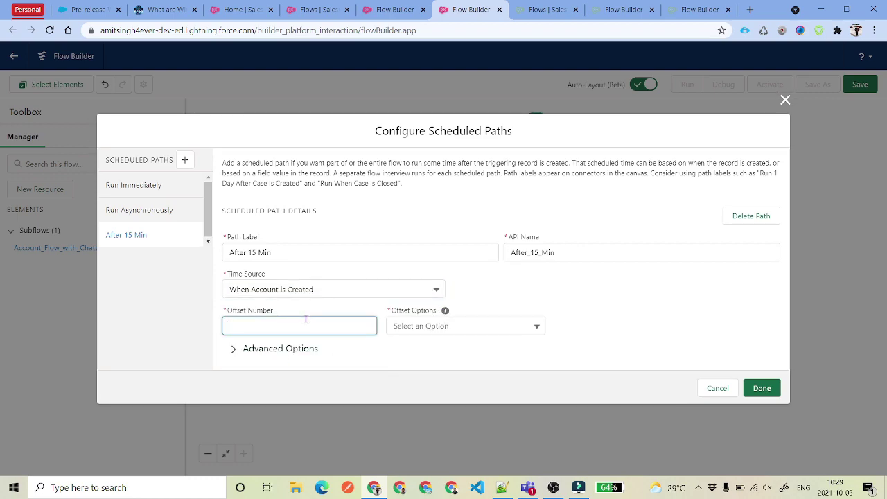
pyautogui.write('15')
pyautogui.click(487, 326)
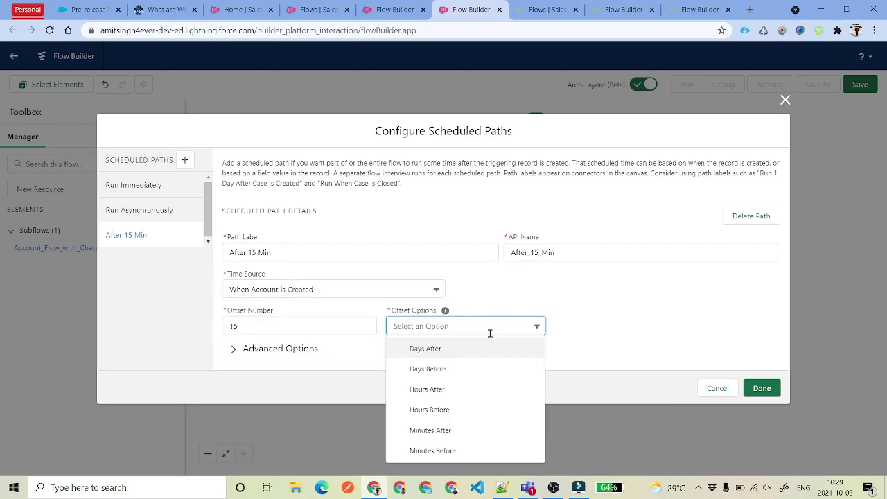
pyautogui.click(456, 432)
pyautogui.click(301, 348)
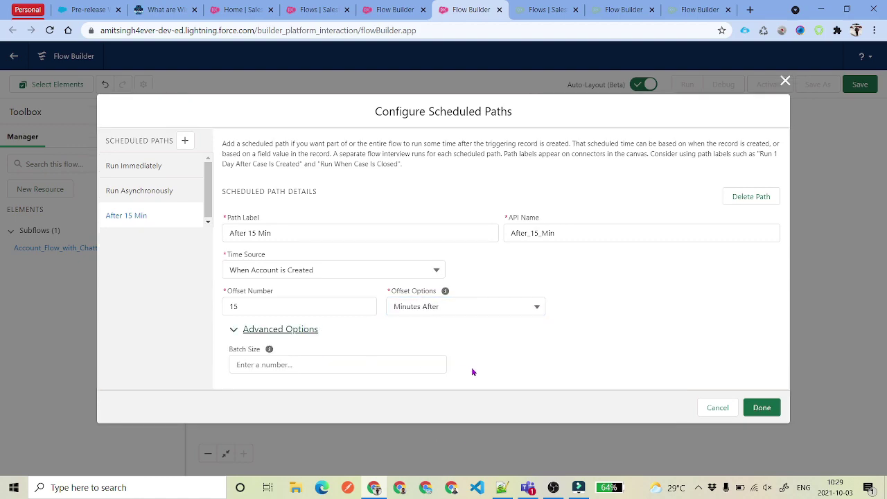
pyautogui.click(301, 364)
pyautogui.write('200')
pyautogui.click(762, 407)
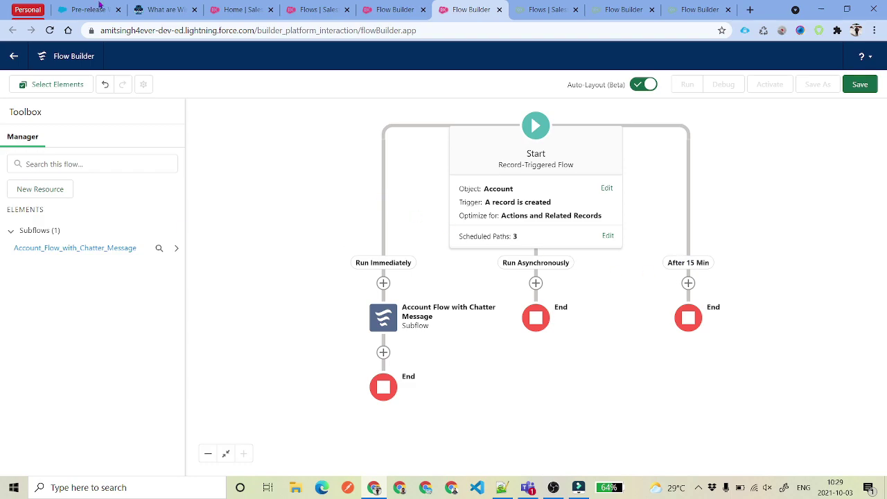
# Review the article's batch size section and read the one on the new minute element for scheduled paths
pyautogui.click(161, 9)
pyautogui.moveTo(126, 170); pyautogui.dragTo(511, 192)
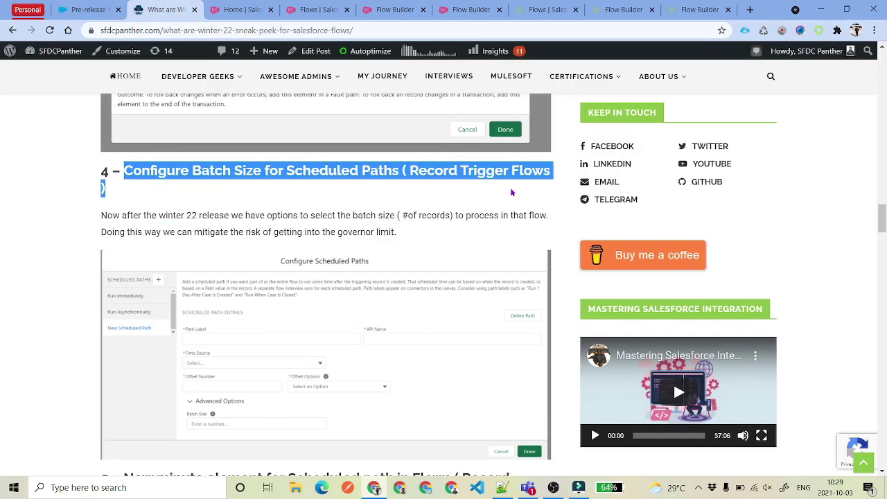
pyautogui.click(270, 211)
pyautogui.scroll(-5, 271, 210)
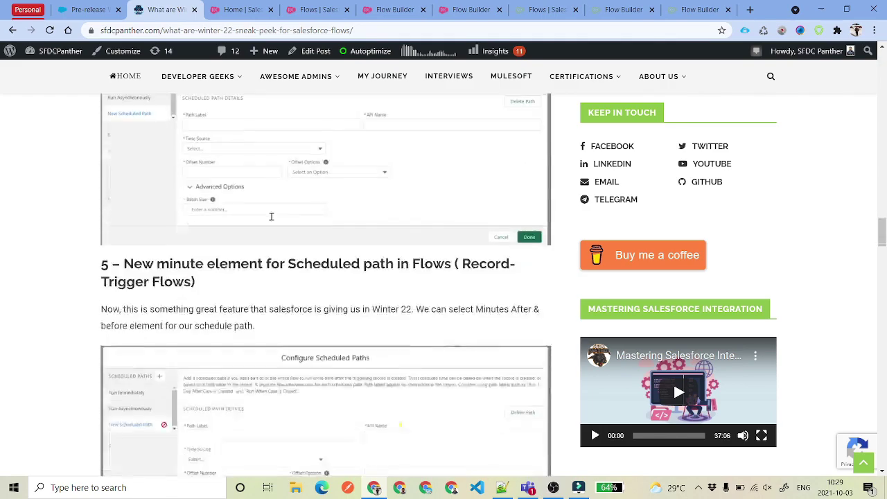
pyautogui.moveTo(123, 131); pyautogui.dragTo(226, 128)
pyautogui.click(340, 161)
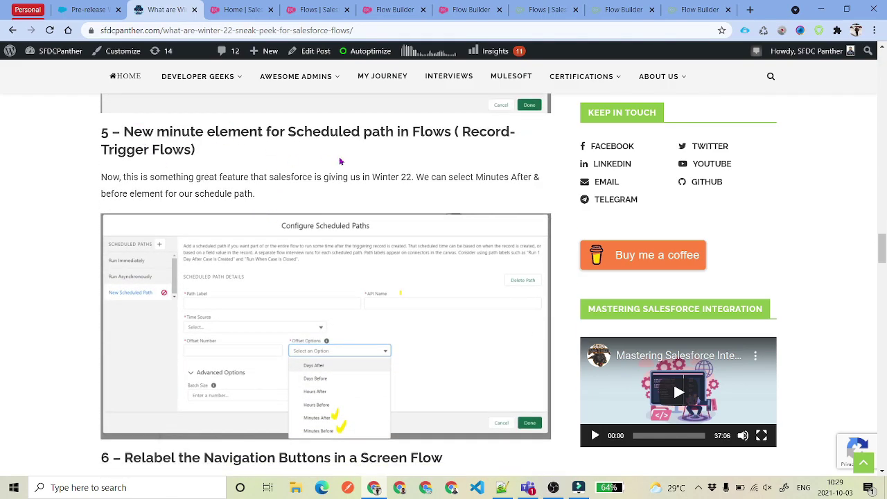
pyautogui.scroll(-1, 340, 163)
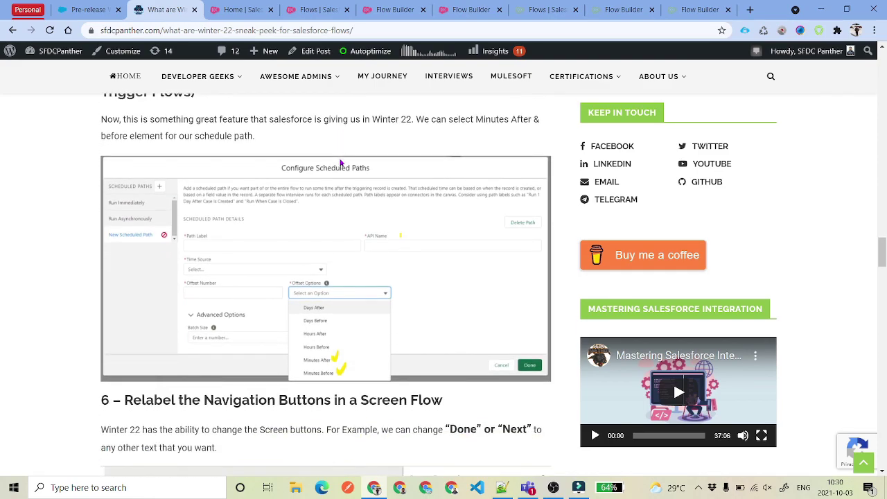
pyautogui.scroll(1, 284, 253)
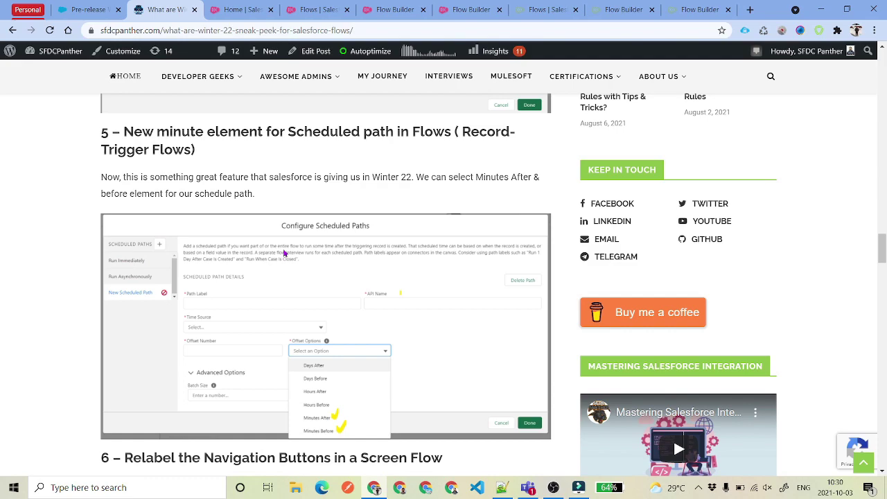
pyautogui.scroll(-1, 284, 253)
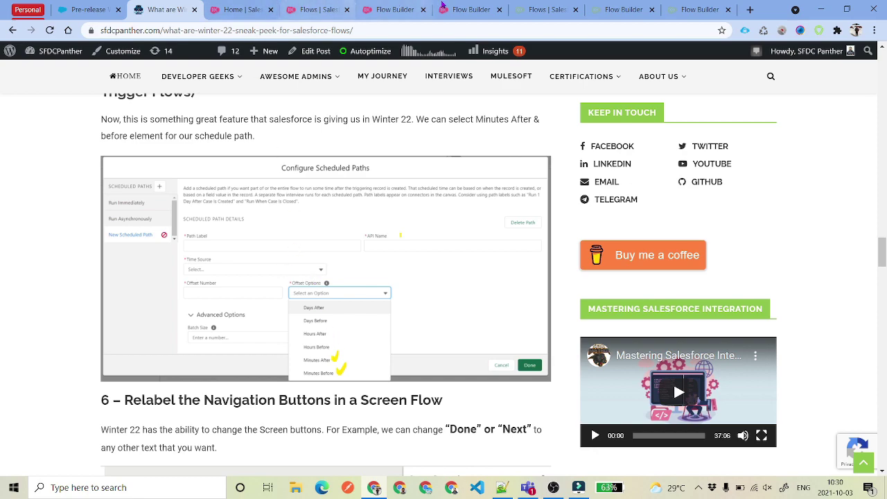
# Examine the offset options of the After 15 Min scheduled path in the Account flow and return to the Winter '22 article
pyautogui.click(468, 10)
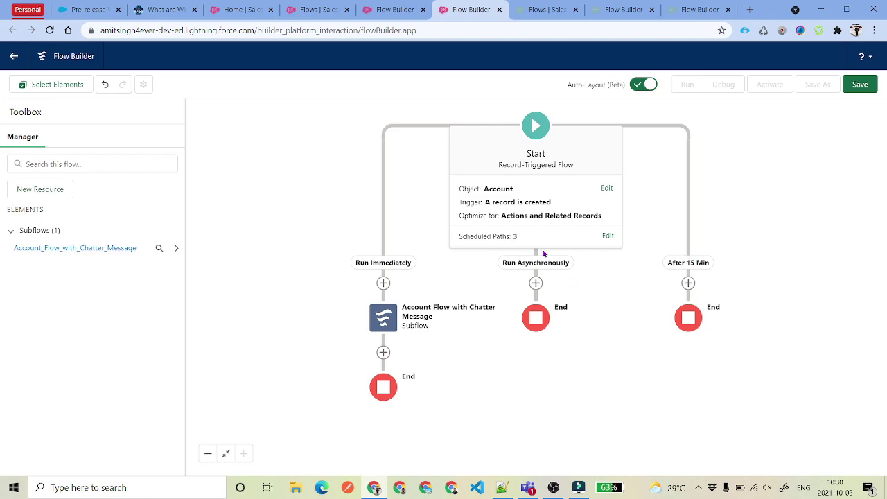
pyautogui.click(608, 236)
pyautogui.click(188, 251)
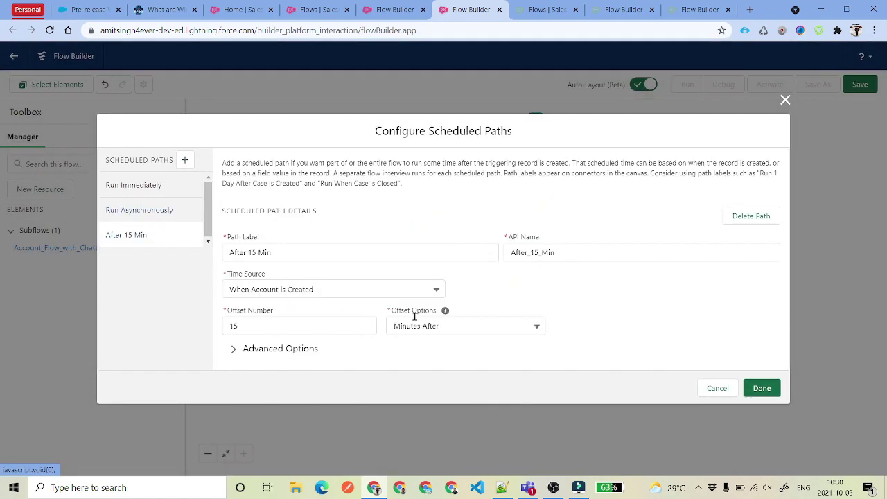
pyautogui.click(487, 326)
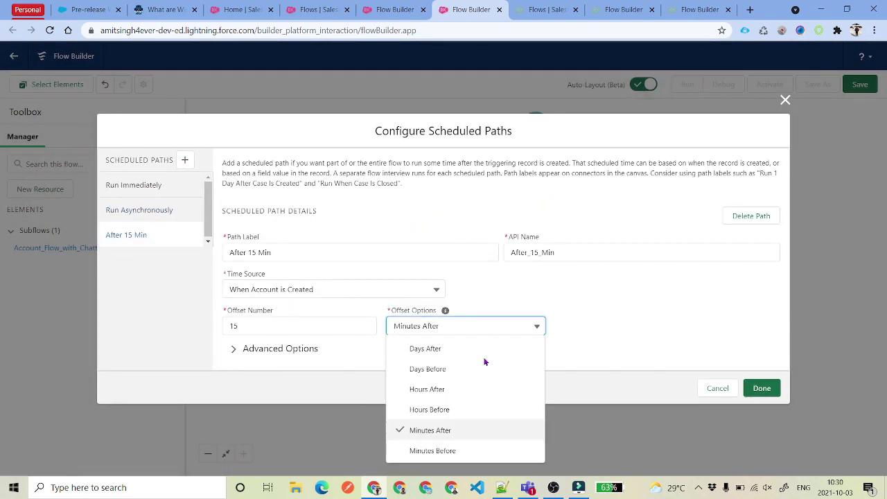
pyautogui.click(365, 227)
pyautogui.click(183, 6)
pyautogui.scroll(2, 305, 229)
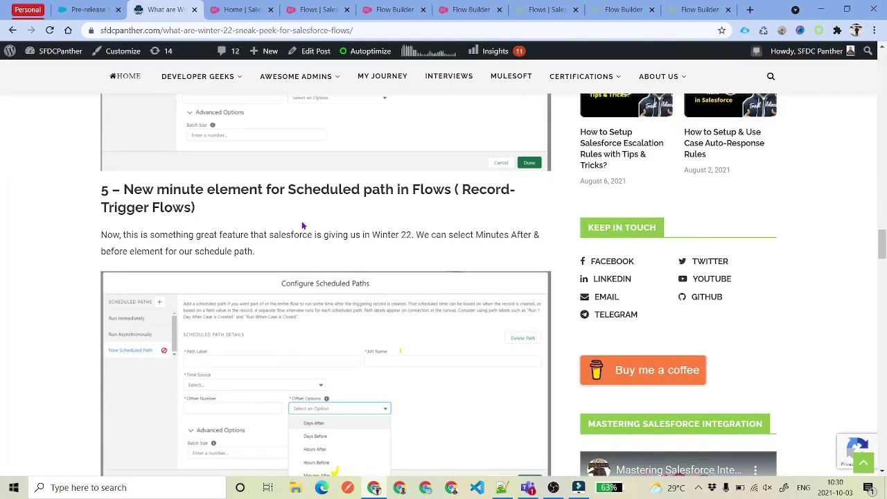
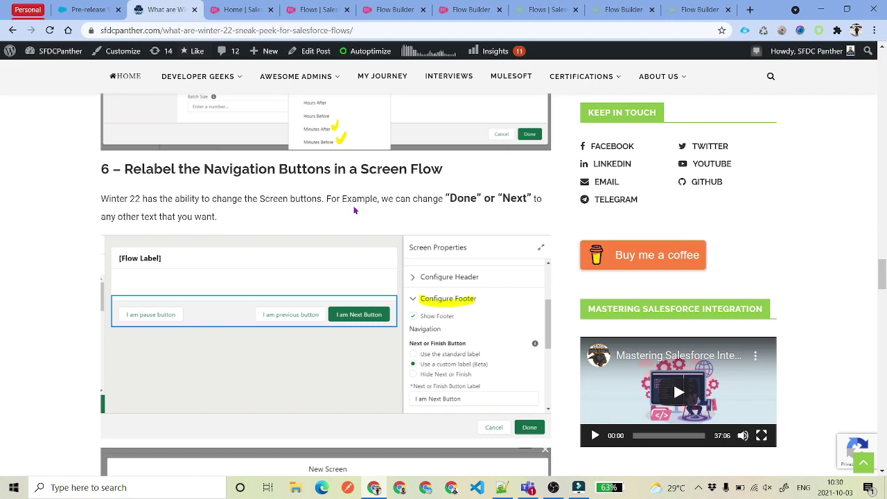
# Open the Record Created screen of the screen flow for editing and expand its header and footer configuration
pyautogui.click(347, 9)
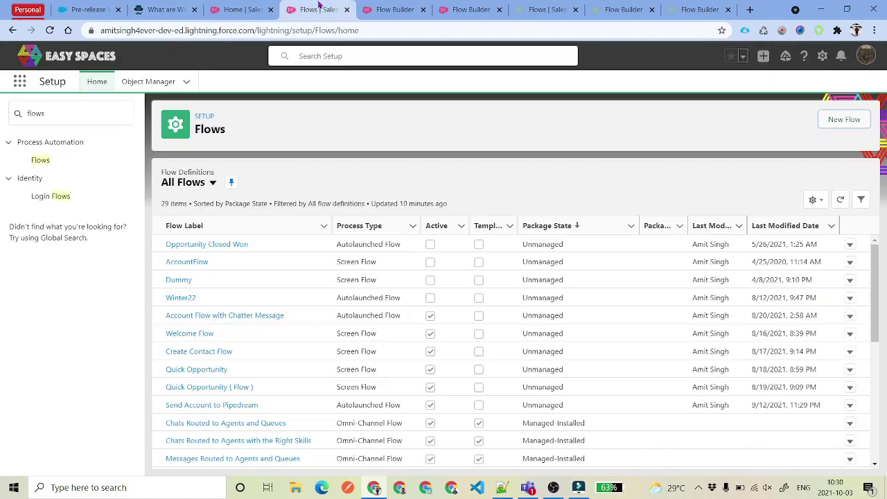
pyautogui.click(380, 9)
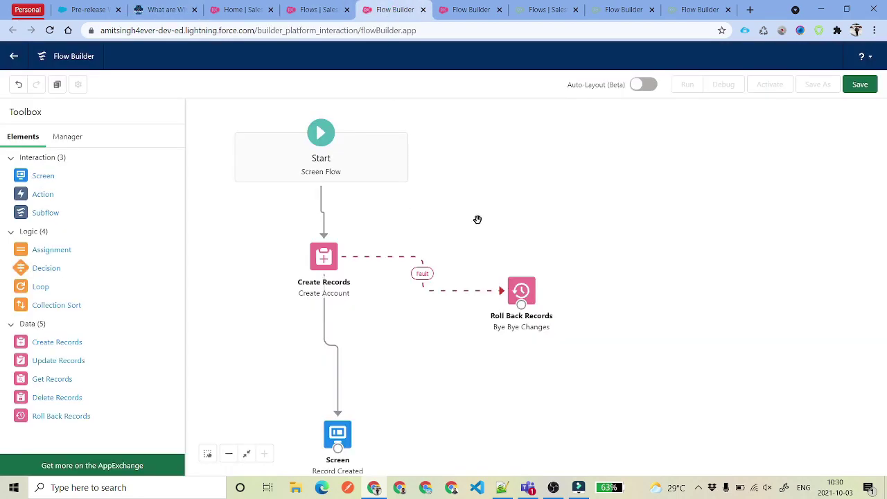
pyautogui.click(338, 375)
pyautogui.moveTo(333, 431); pyautogui.dragTo(401, 365)
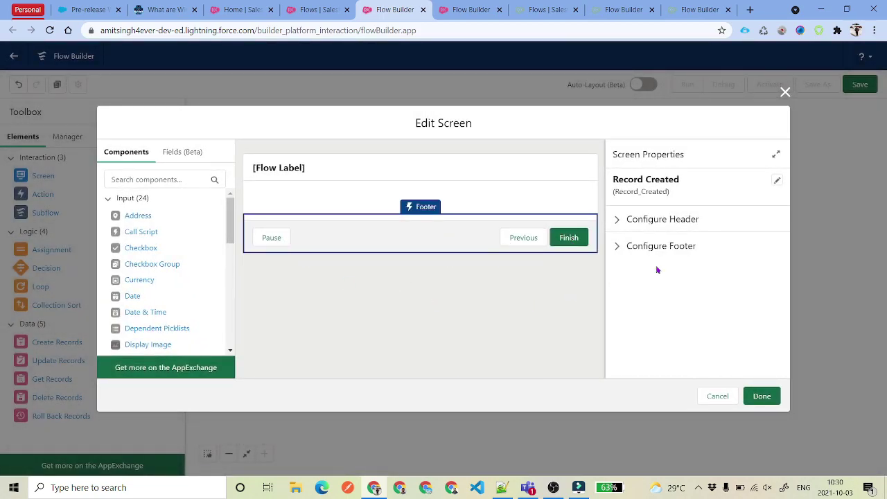
pyautogui.click(621, 225)
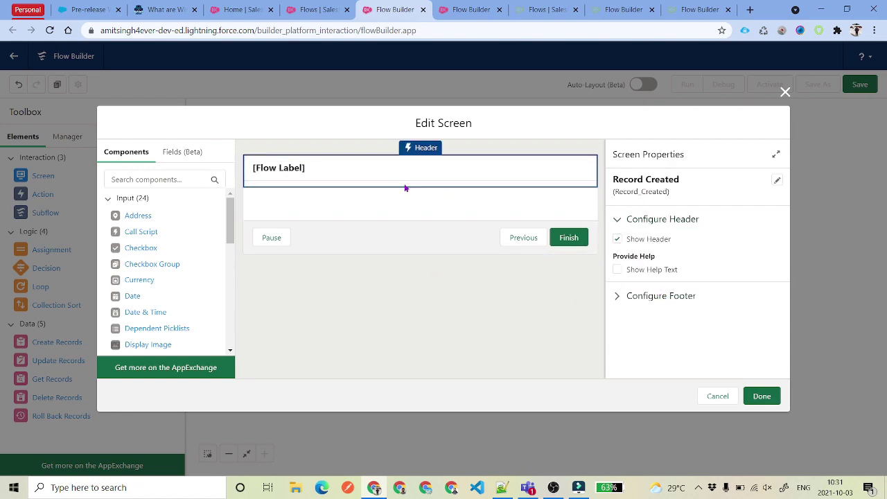
pyautogui.click(524, 184)
pyautogui.click(533, 215)
pyautogui.scroll(4, 694, 267)
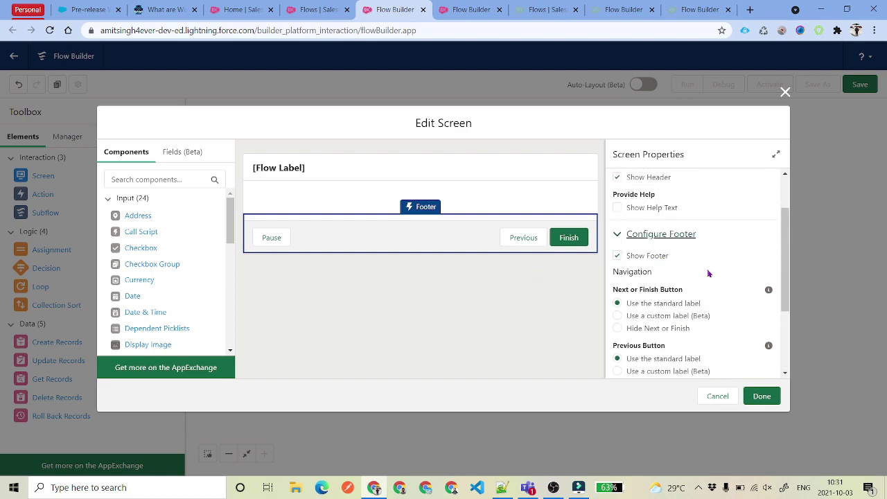
# Give the Record Created screen's Next or Finish button the custom label Continue
pyautogui.scroll(-1, 709, 273)
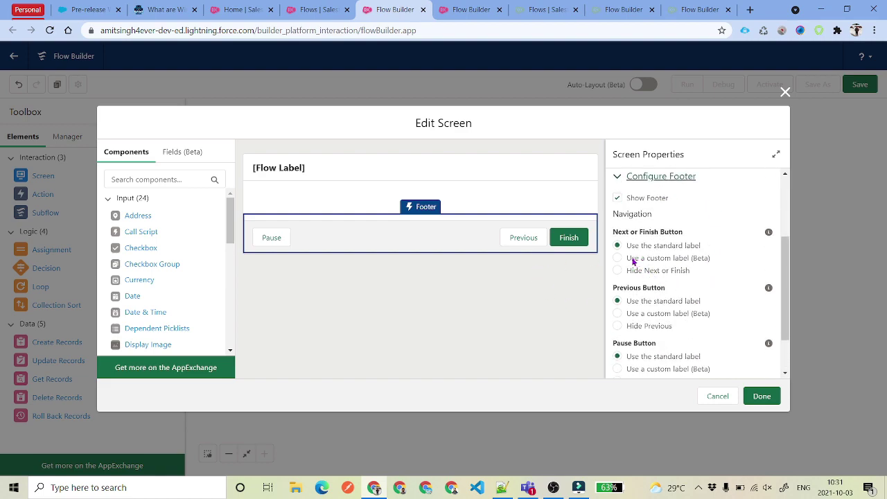
pyautogui.click(684, 258)
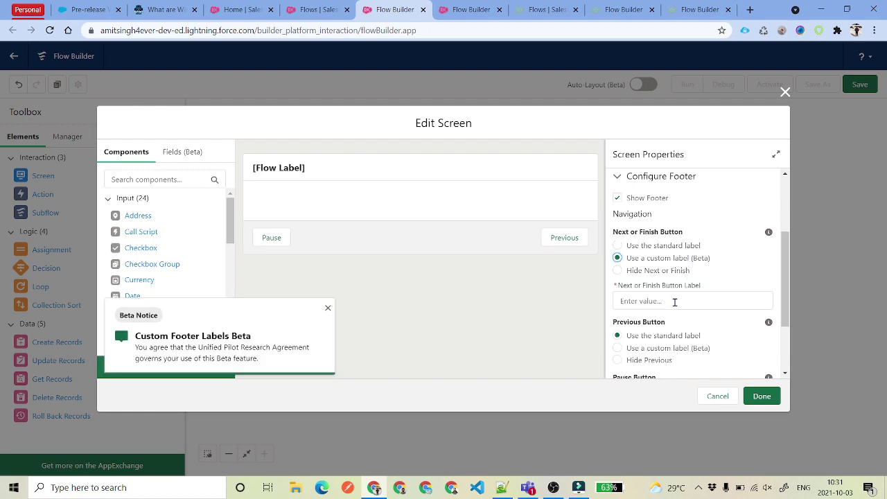
pyautogui.click(674, 301)
pyautogui.click(719, 321)
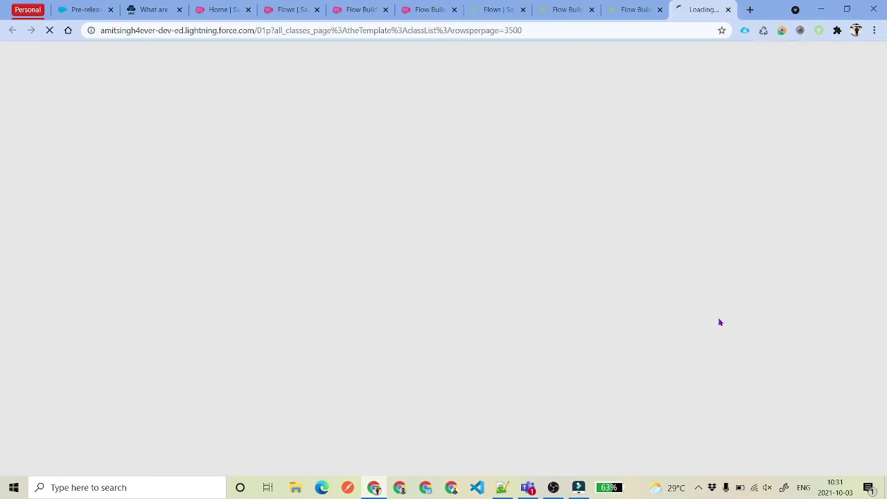
pyautogui.hotkey('ctrl', 'w')
pyautogui.write('Continue')
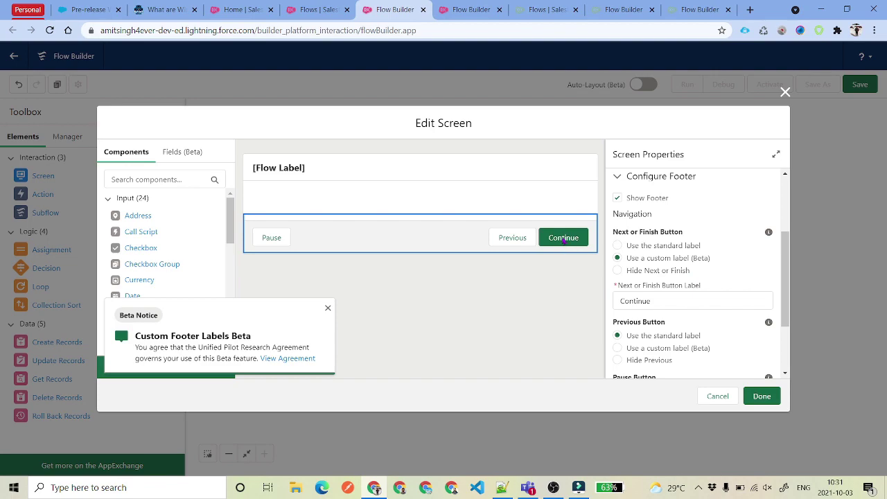
# Give the screen's Previous button the custom label "Go Back >"
pyautogui.scroll(-2, 700, 309)
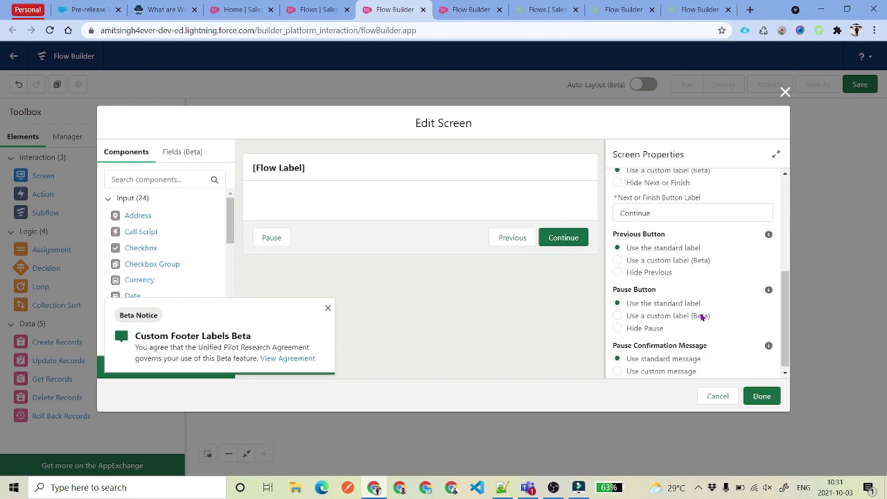
pyautogui.click(658, 259)
pyautogui.click(655, 297)
pyautogui.write('Go Back >')
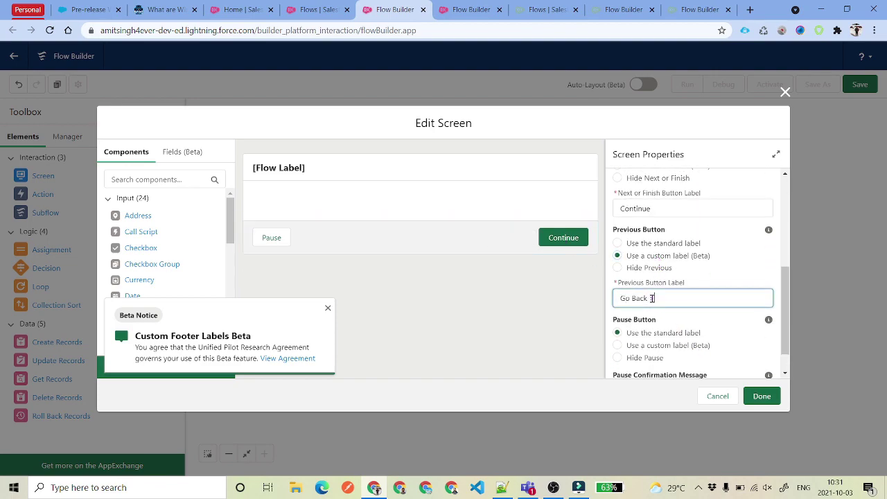
pyautogui.click(742, 259)
# Switch the screen's Pause button to a custom label and set that label to Pause
pyautogui.scroll(-1, 681, 316)
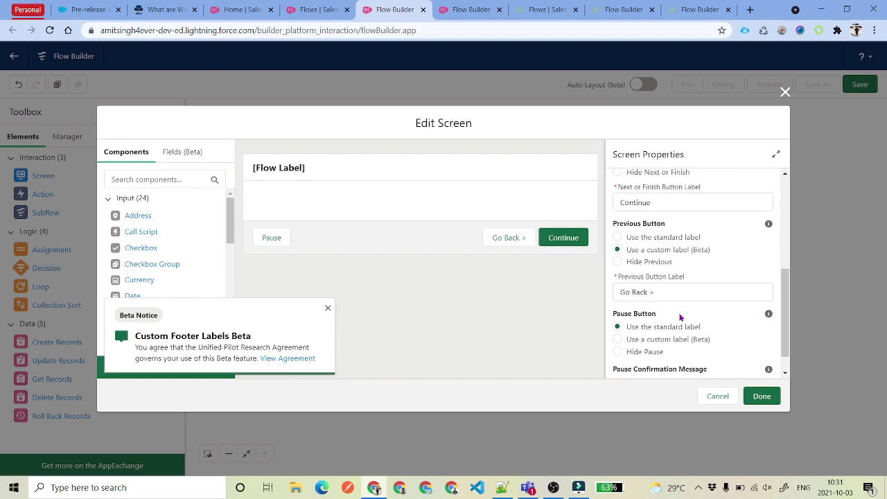
pyautogui.click(664, 312)
pyautogui.click(651, 352)
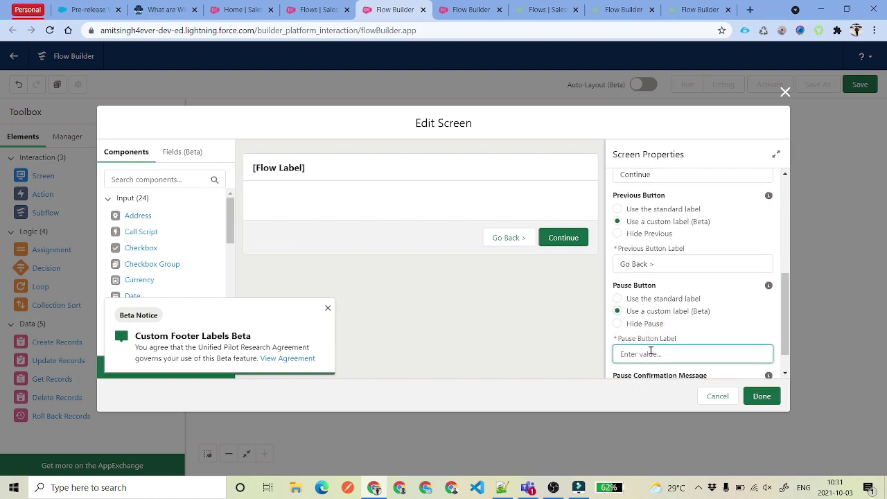
pyautogui.write('Pause')
pyautogui.click(692, 340)
pyautogui.scroll(-1, 720, 343)
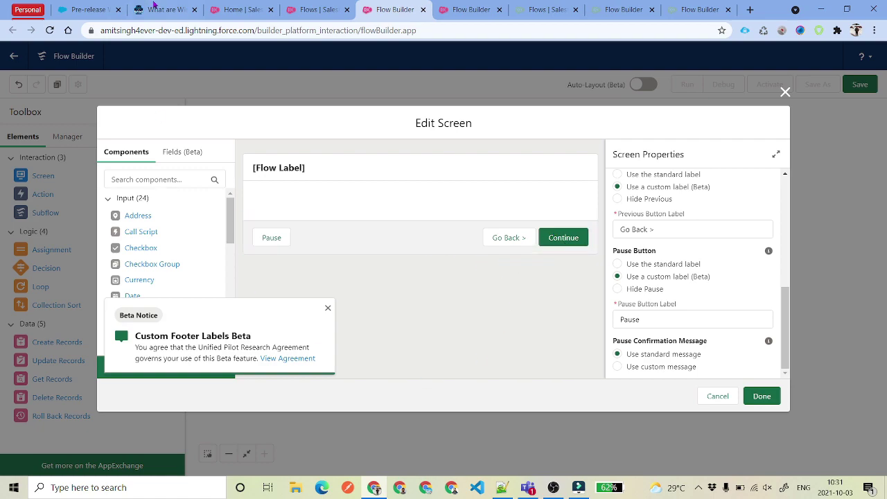
# Review the article's sections on relabelling screen flow navigation buttons and on debugging enhancements for record-triggered flows
pyautogui.hotkey('ctrl', '2')
pyautogui.moveTo(123, 171); pyautogui.dragTo(403, 171)
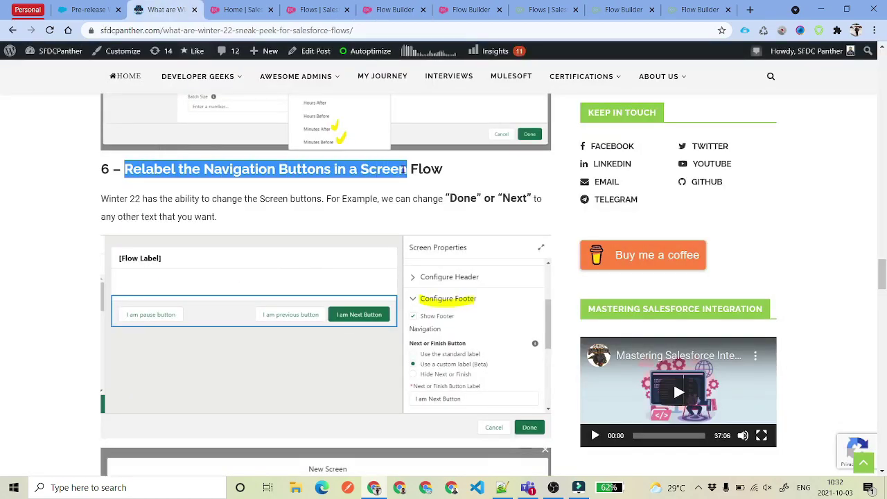
pyautogui.scroll(-8, 375, 220)
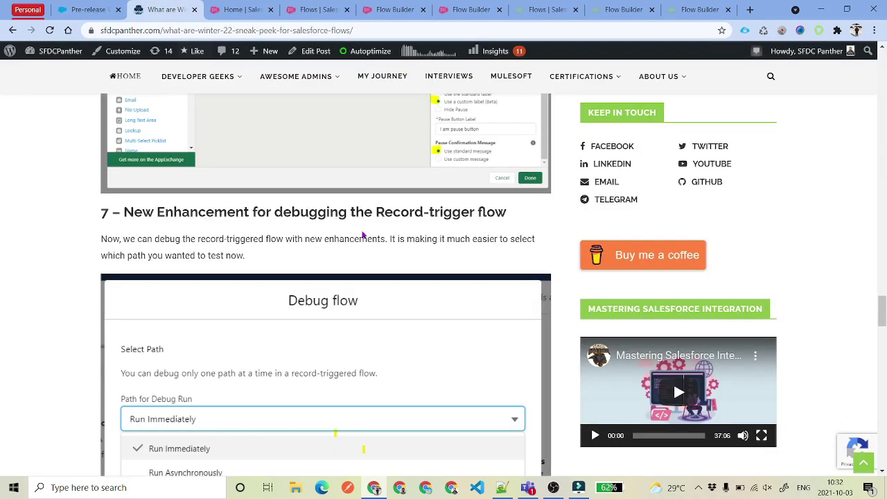
pyautogui.moveTo(124, 211); pyautogui.dragTo(300, 212)
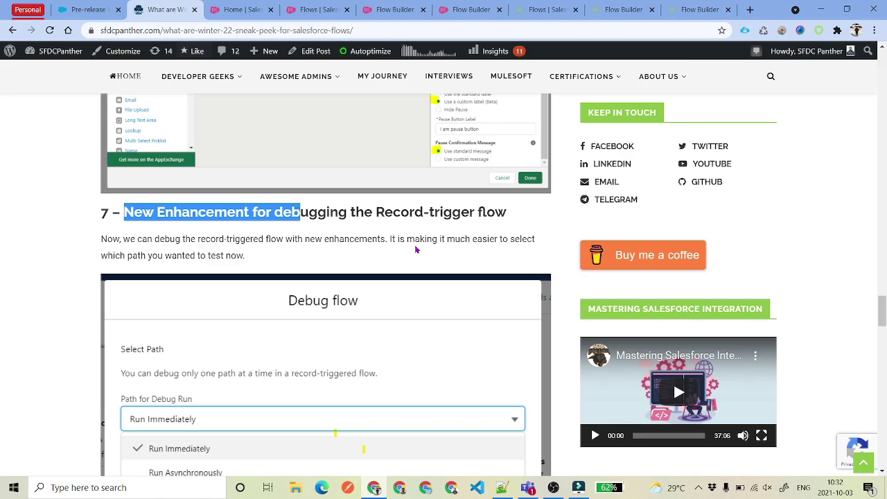
pyautogui.scroll(-2, 416, 250)
pyautogui.scroll(1, 311, 187)
pyautogui.tripleClick(299, 152)
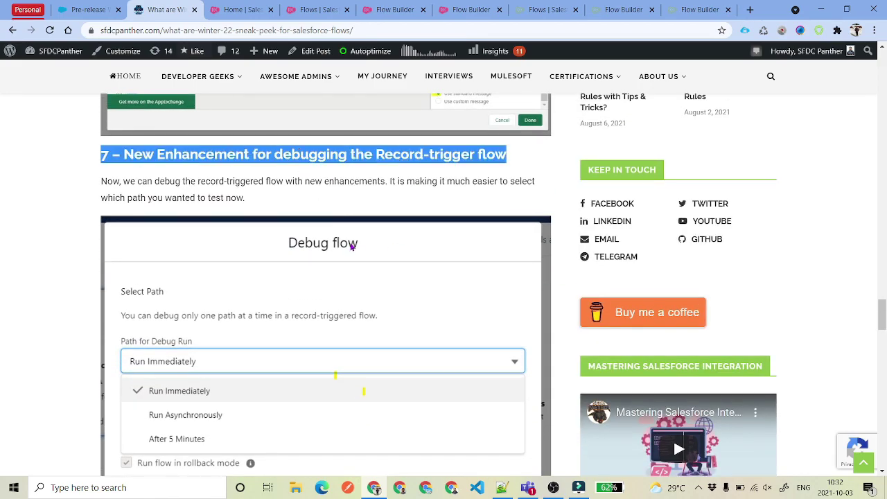
pyautogui.scroll(-3, 353, 247)
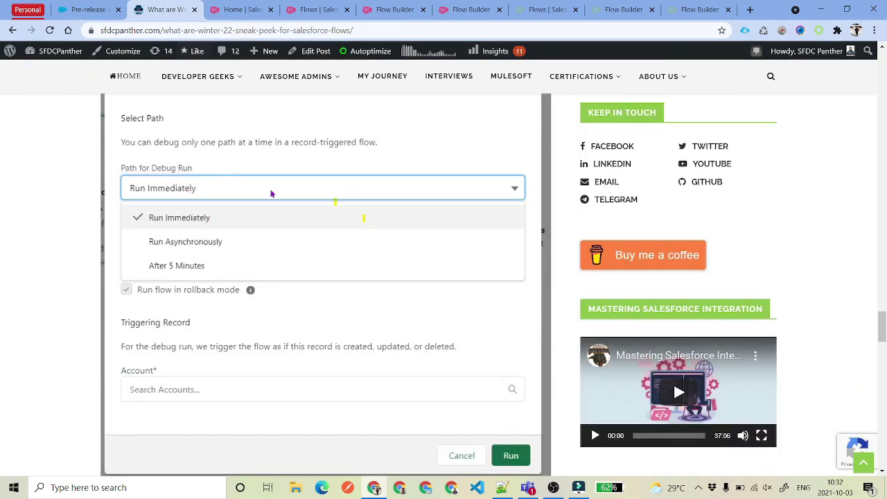
# Cancel the scheduled paths configuration in the record-triggered flow and save the flow with the label Winter 22 Updates
pyautogui.click(392, 9)
pyautogui.click(469, 9)
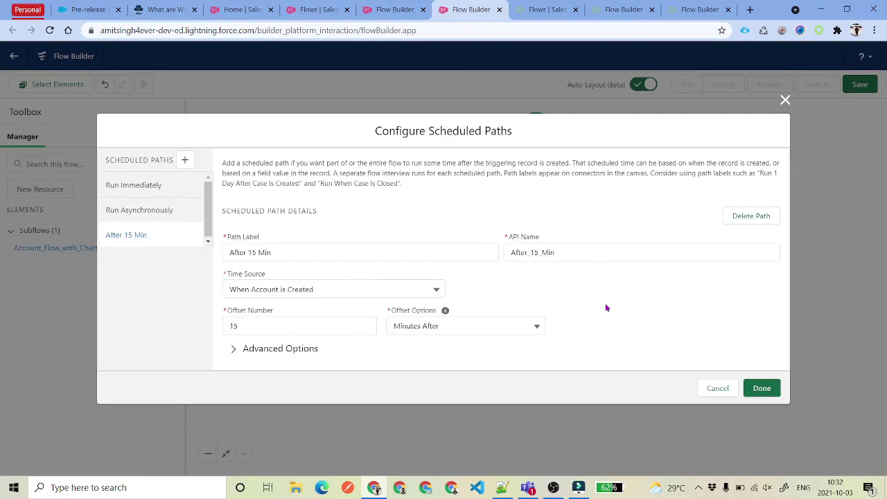
pyautogui.click(717, 388)
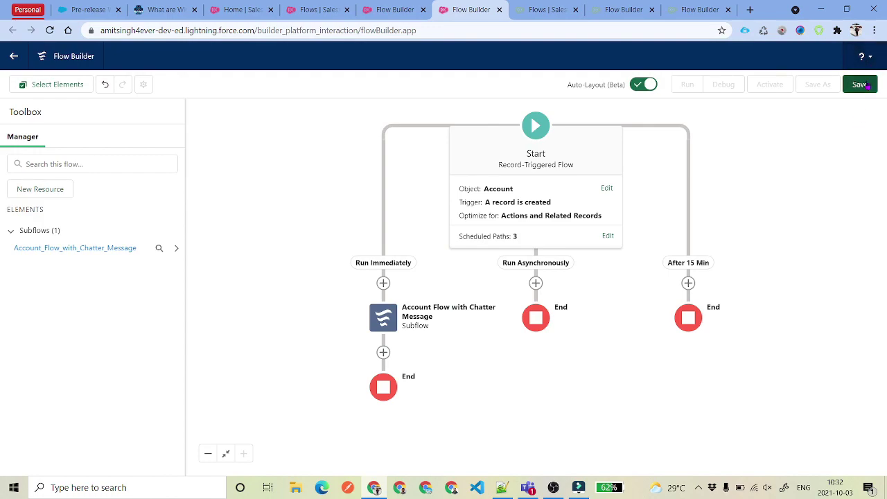
pyautogui.click(866, 85)
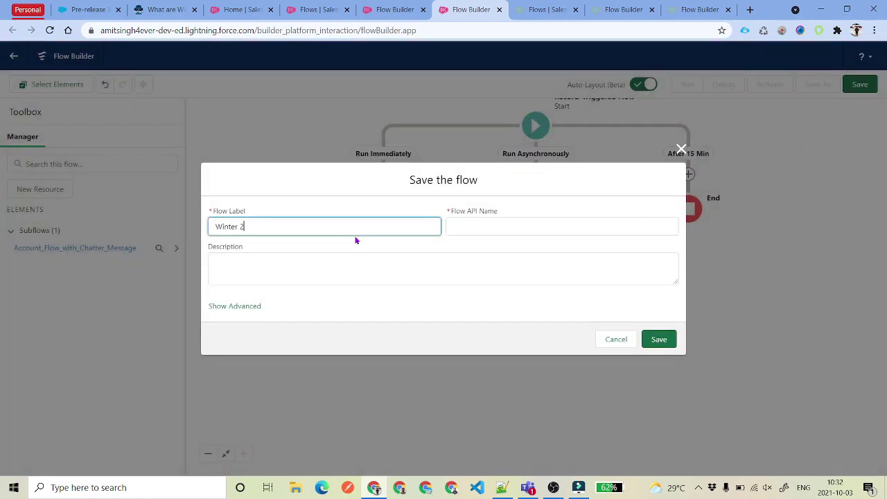
pyautogui.write('Winter 22 Update')
pyautogui.press('Return')
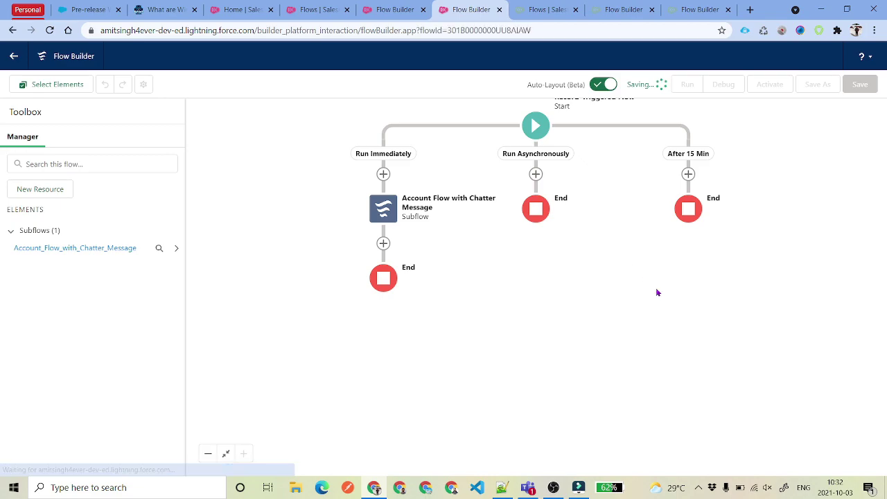
# Set up a debug run of the After 15 Min path with Burlington Textiles Corp of America as the triggering account
pyautogui.click(721, 84)
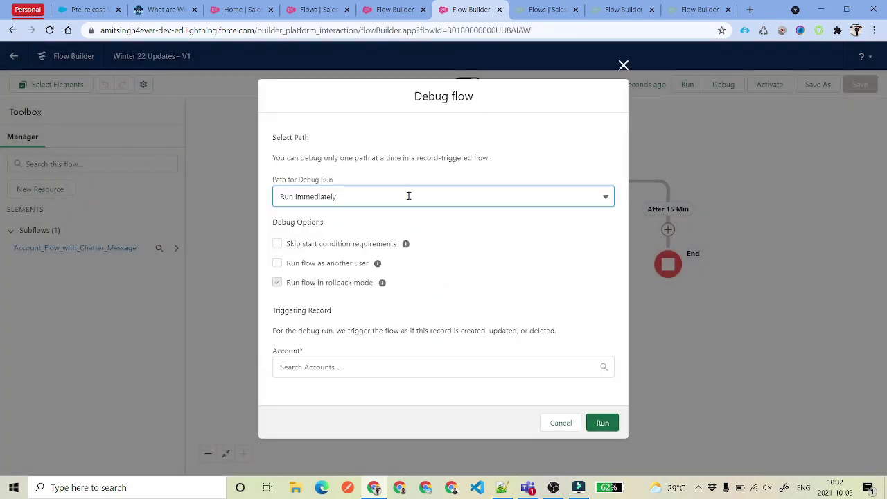
pyautogui.click(408, 197)
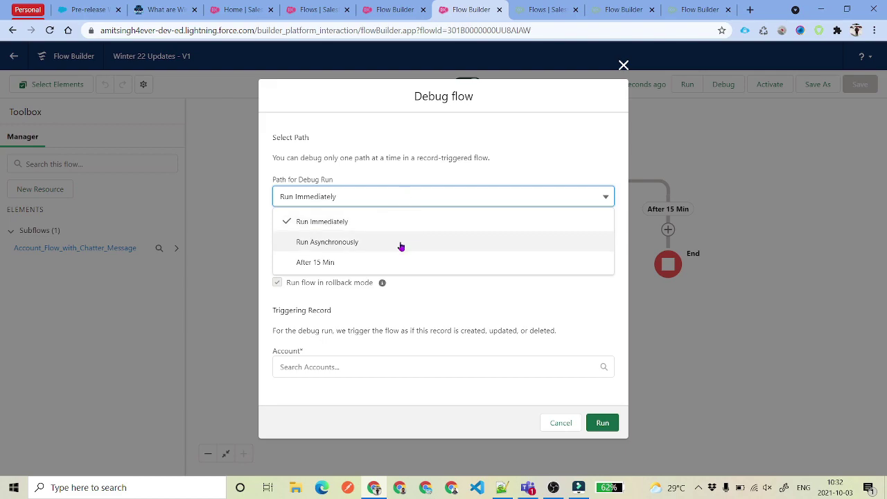
pyautogui.click(398, 265)
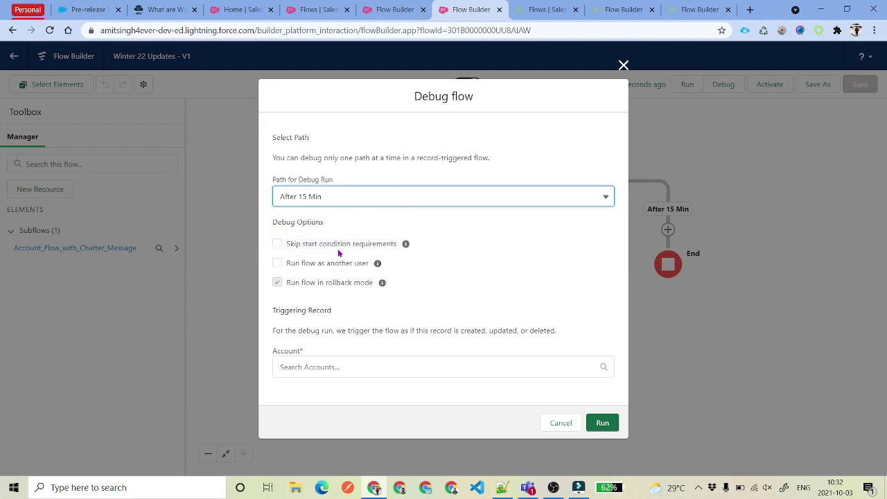
pyautogui.click(349, 367)
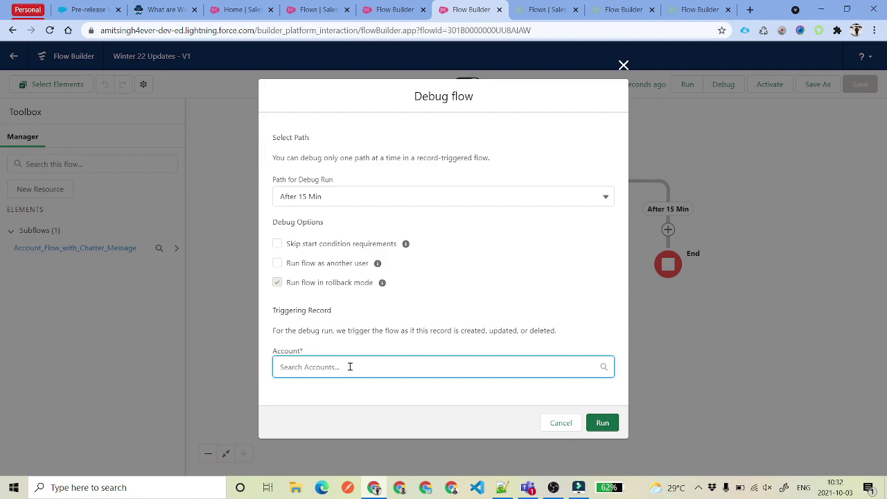
pyautogui.write('Acc')
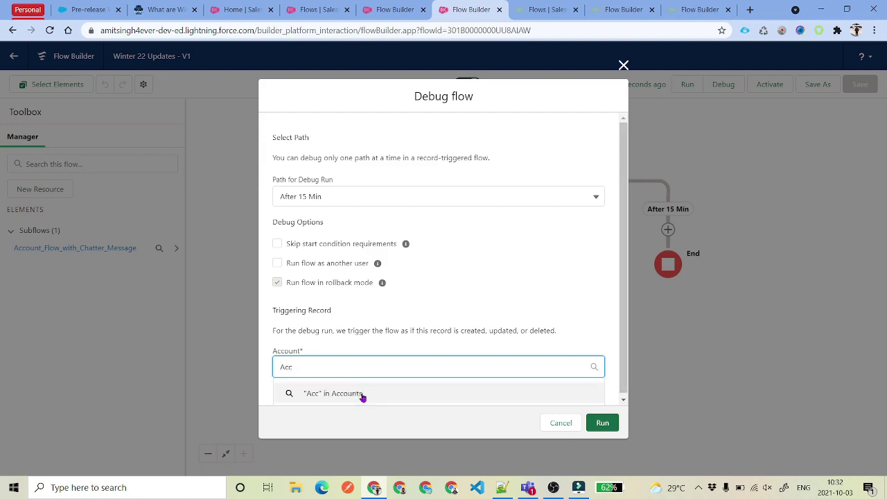
pyautogui.click(436, 233)
pyautogui.doubleClick(337, 367)
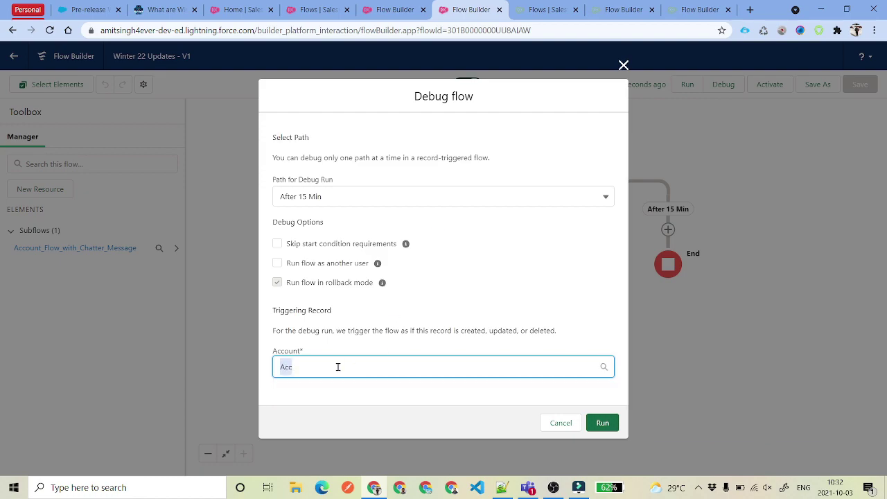
pyautogui.press('BackSpace')
pyautogui.click(354, 396)
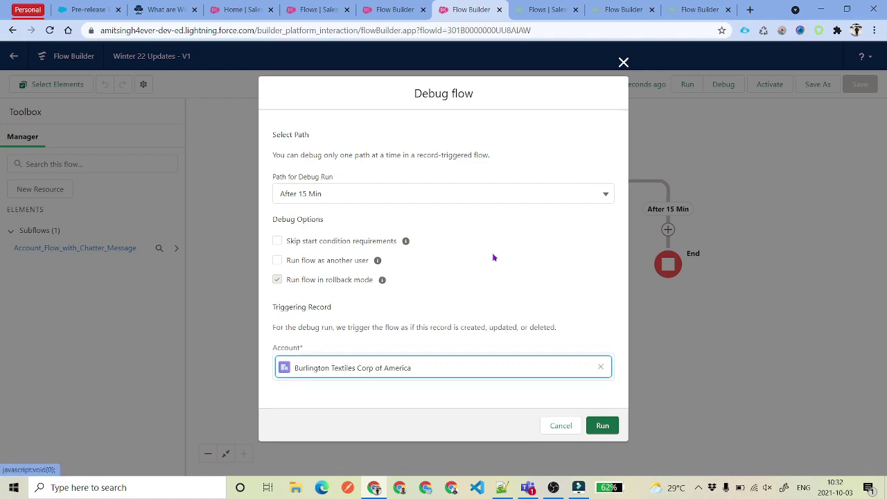
# Try the debug run with start condition requirements skipped and another user selected to run the flow, and reload the page
pyautogui.click(278, 241)
pyautogui.click(277, 260)
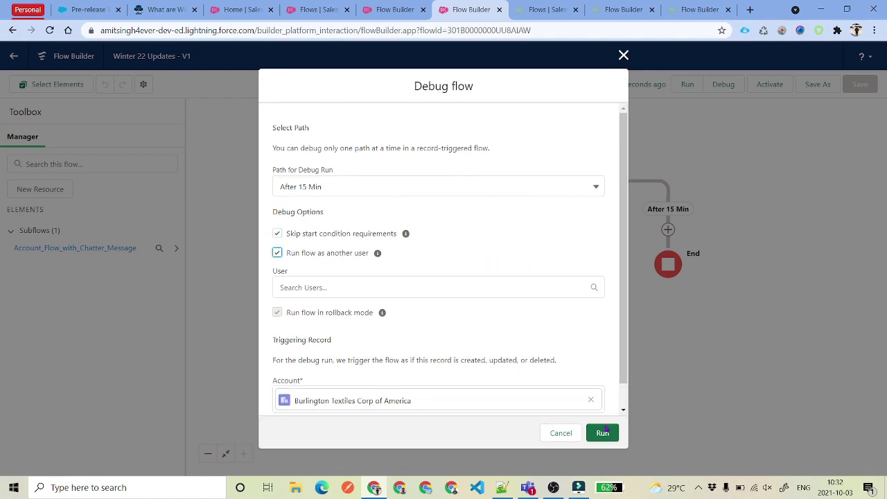
pyautogui.click(369, 287)
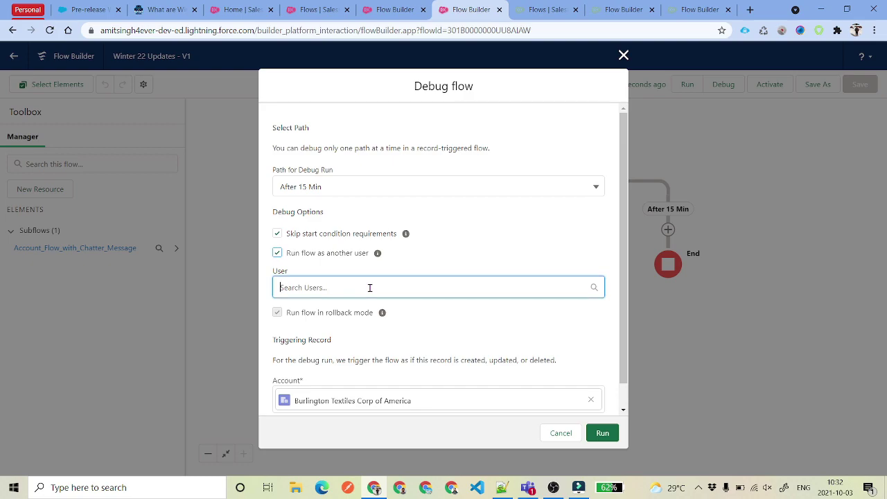
pyautogui.click(343, 313)
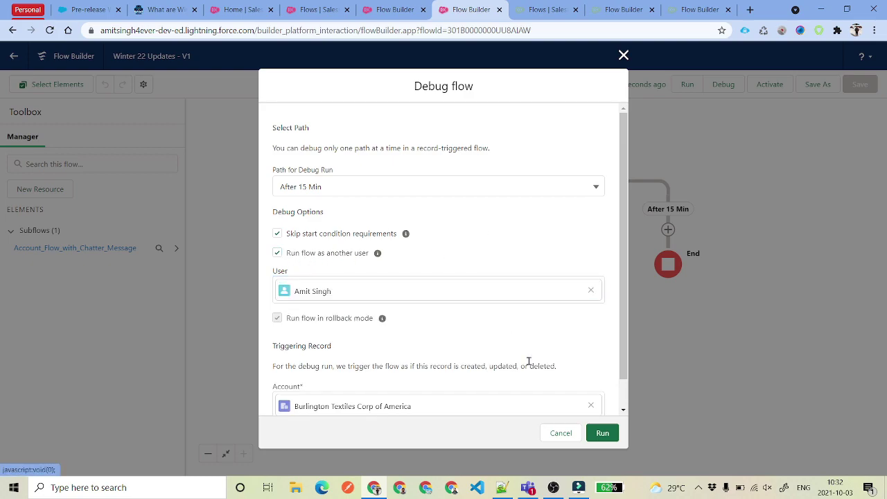
pyautogui.click(601, 432)
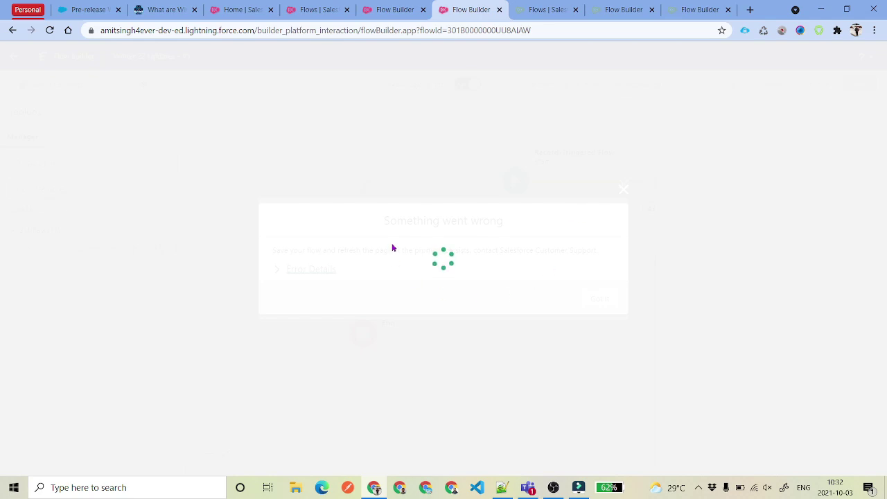
pyautogui.click(50, 30)
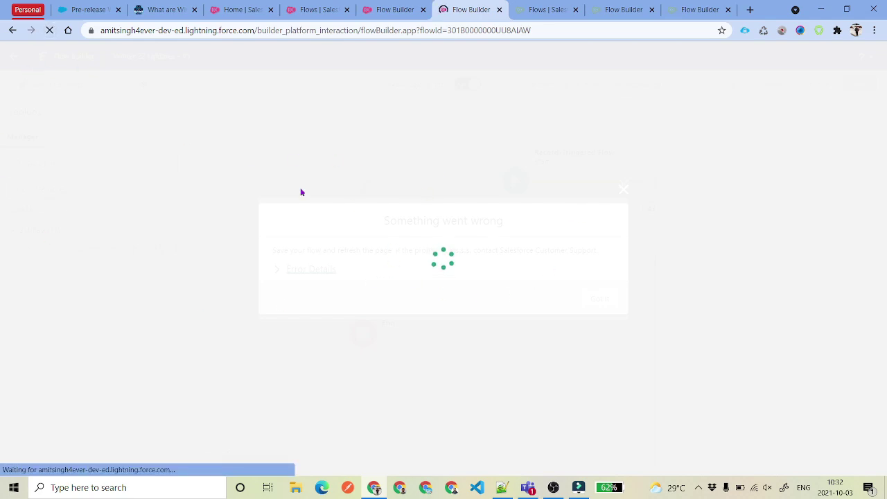
# Recheck the article's debug and footer label sections, and cancel editing of the Record Created screen in the screen flow
pyautogui.click(159, 9)
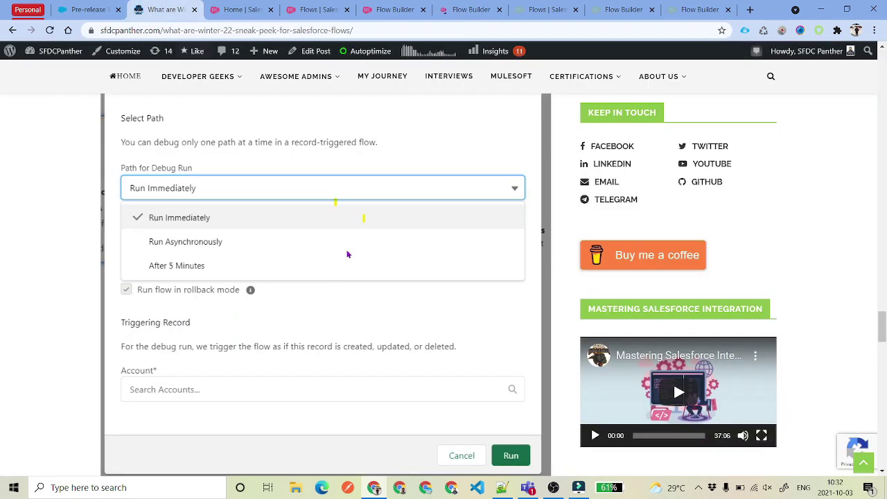
pyautogui.scroll(-3, 347, 253)
pyautogui.scroll(3, 359, 257)
pyautogui.scroll(-5, 358, 259)
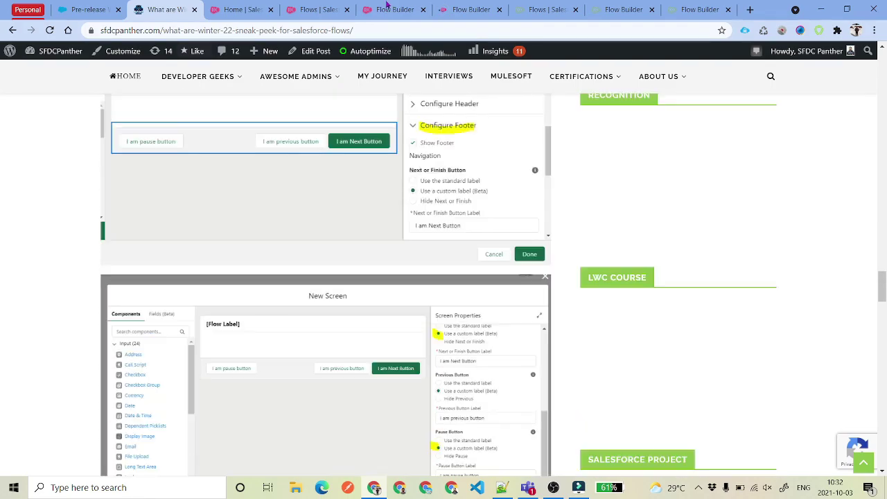
pyautogui.click(387, 8)
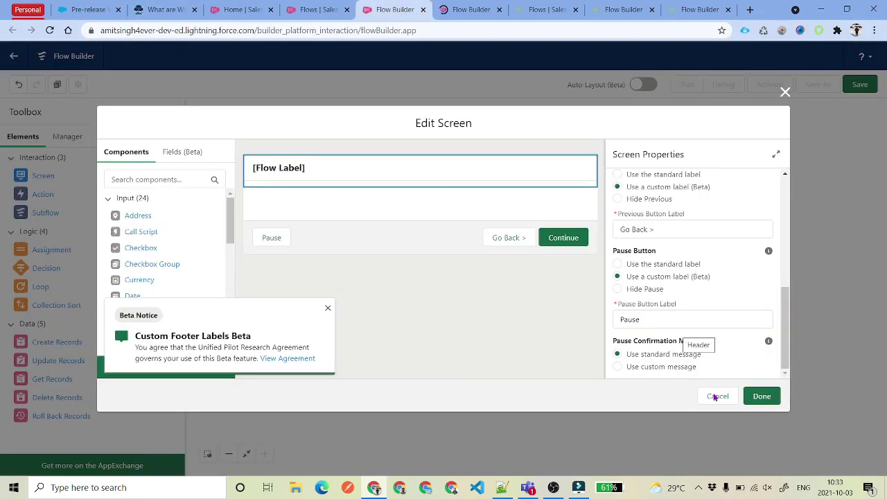
pyautogui.click(717, 396)
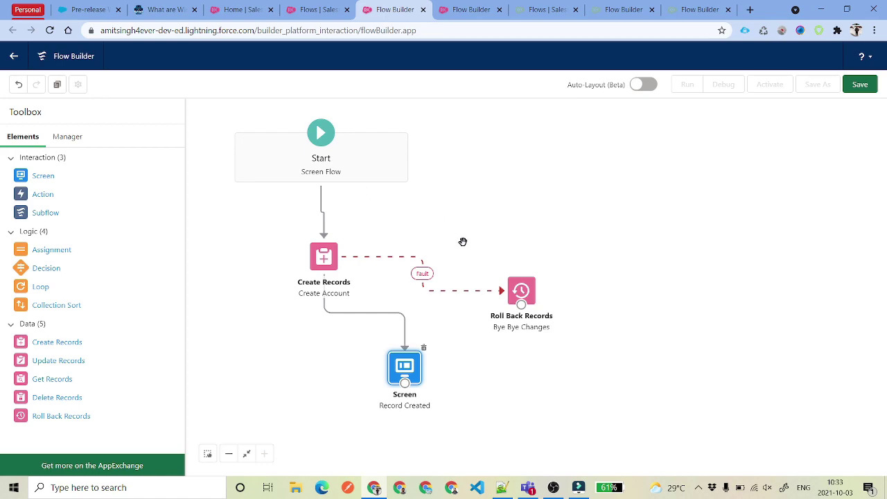
# Add an action after the subflow on the Run Immediately path, choosing the outbound message Send Account to Pipedream
pyautogui.hotkey('ctrl', 'Tab')
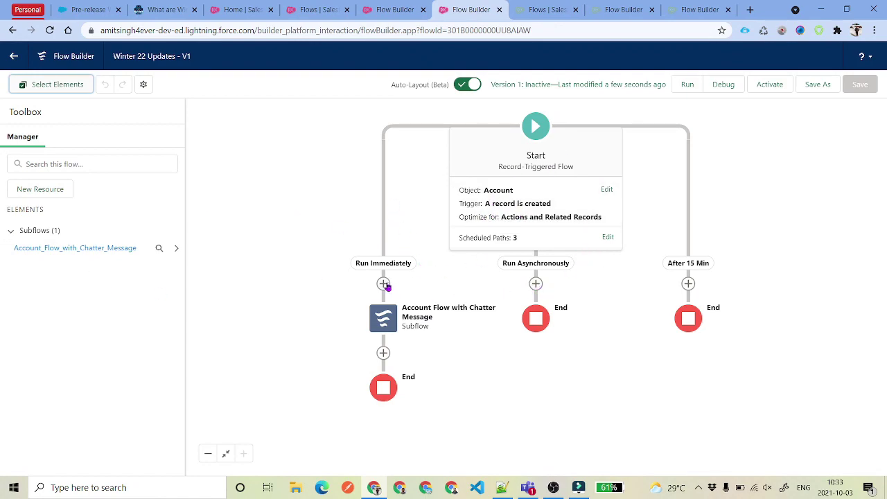
pyautogui.click(383, 353)
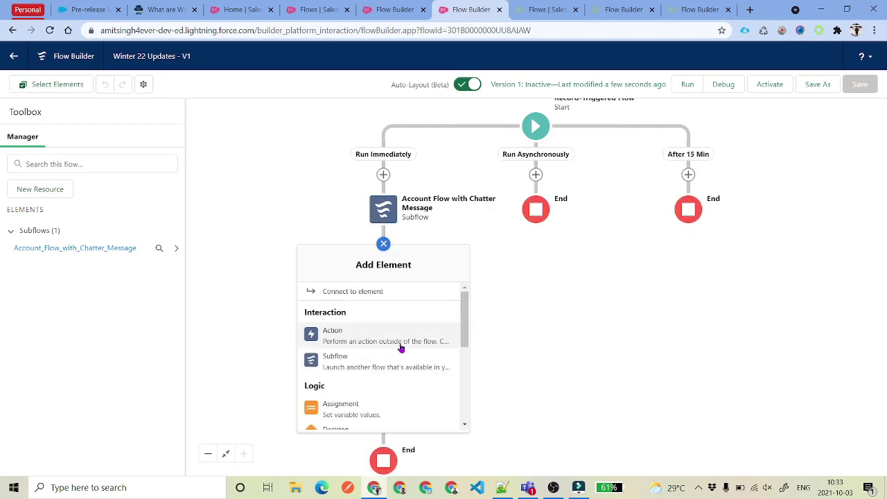
pyautogui.click(364, 335)
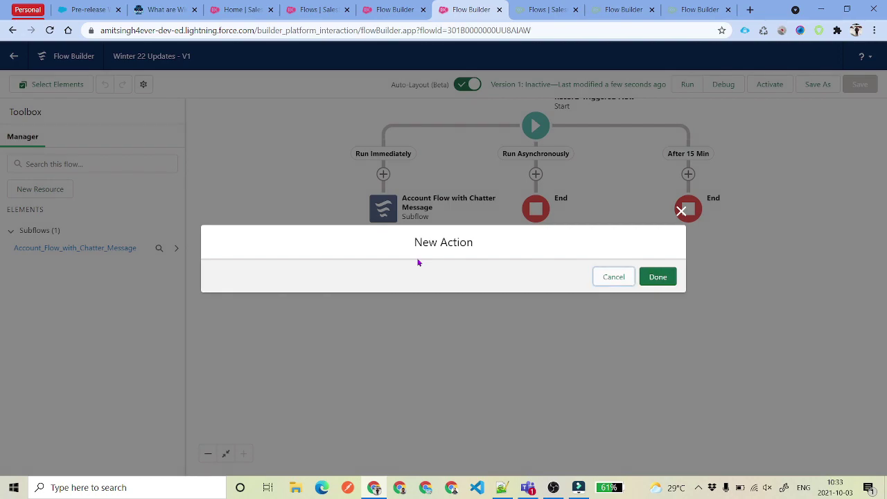
pyautogui.scroll(-4, 313, 245)
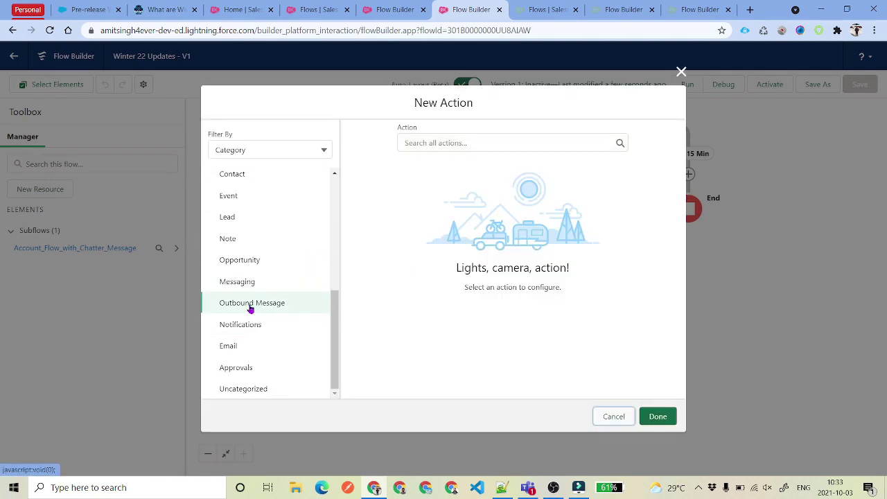
pyautogui.click(258, 310)
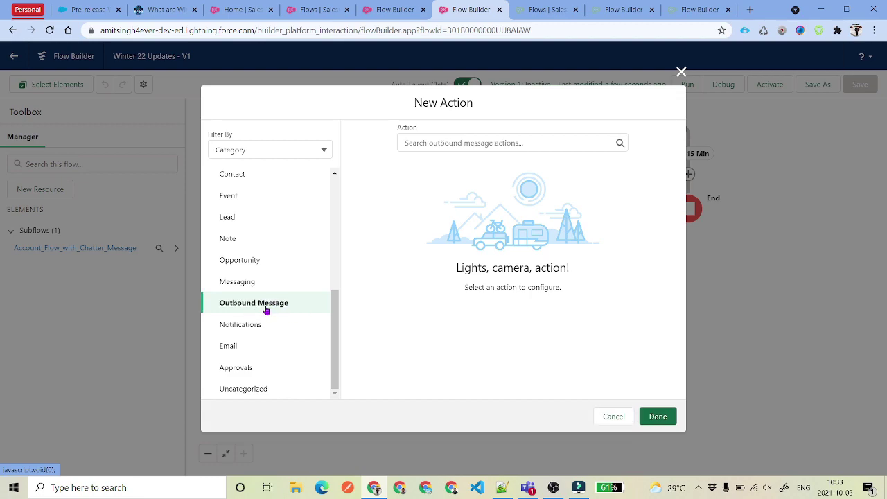
pyautogui.click(472, 138)
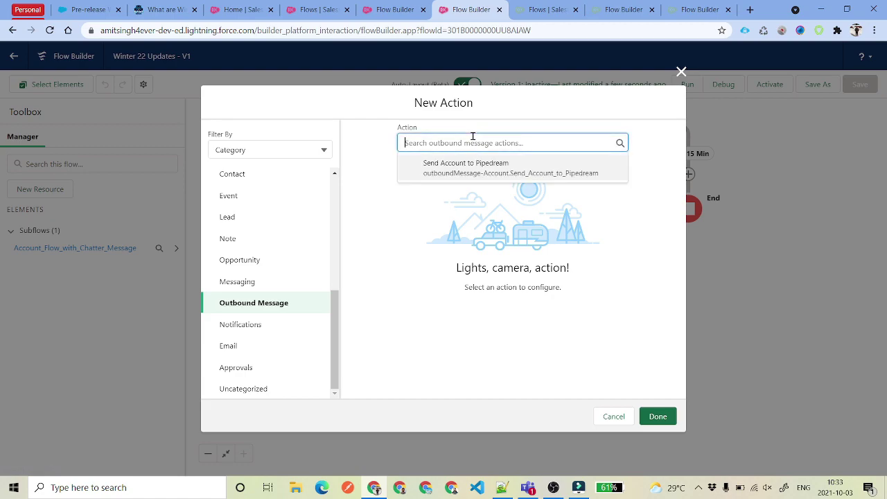
pyautogui.click(483, 173)
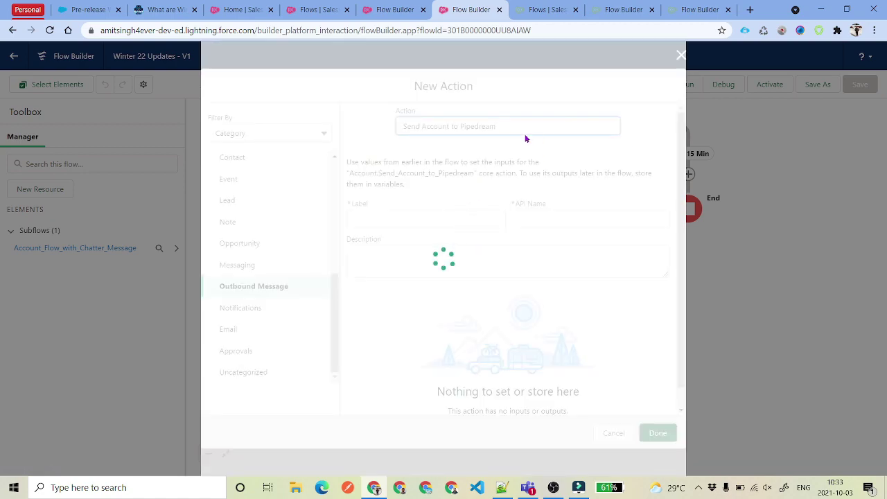
# Label the new action Send Account to Pipedream and finish adding it to the flow
pyautogui.click(420, 214)
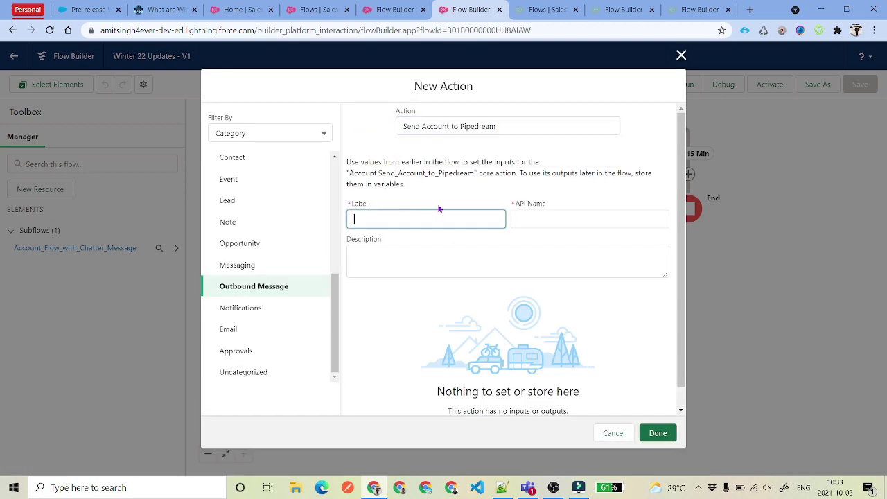
pyautogui.hotkey('ctrl', 'v')
pyautogui.click(454, 188)
pyautogui.click(656, 432)
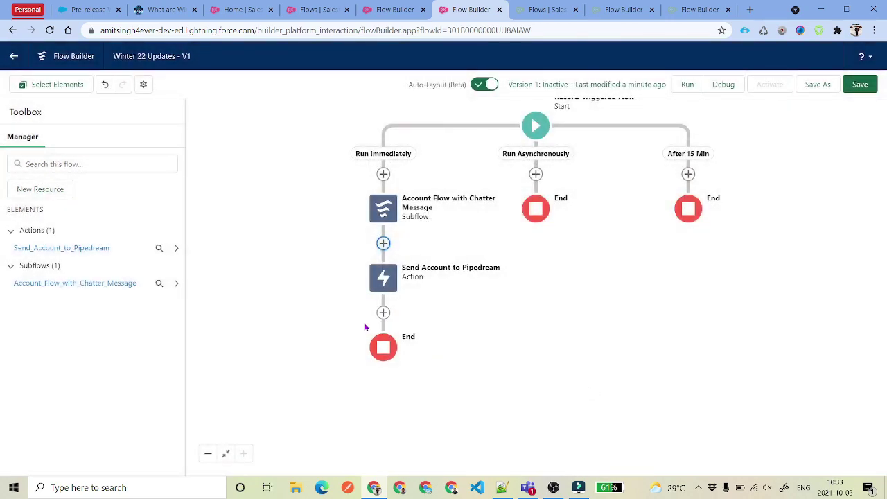
# Add a fault path to the Send Account to Pipedream action
pyautogui.click(383, 277)
pyautogui.click(371, 381)
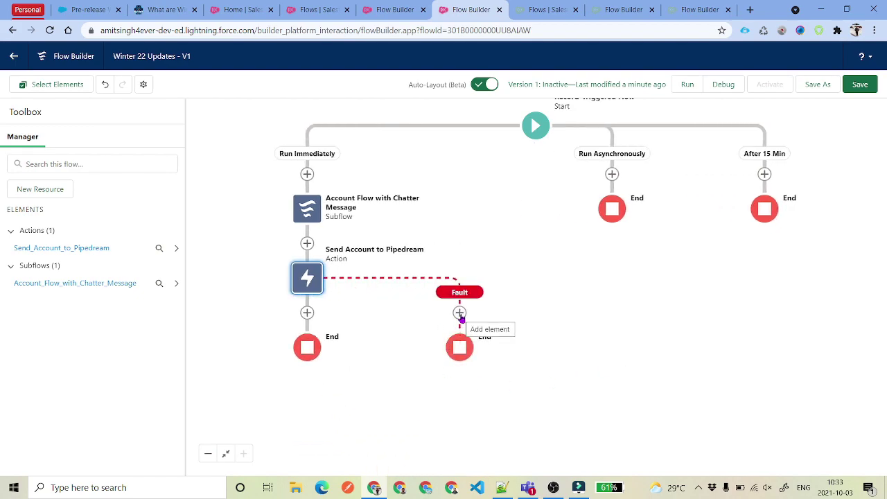
pyautogui.moveTo(574, 277); pyautogui.dragTo(550, 314)
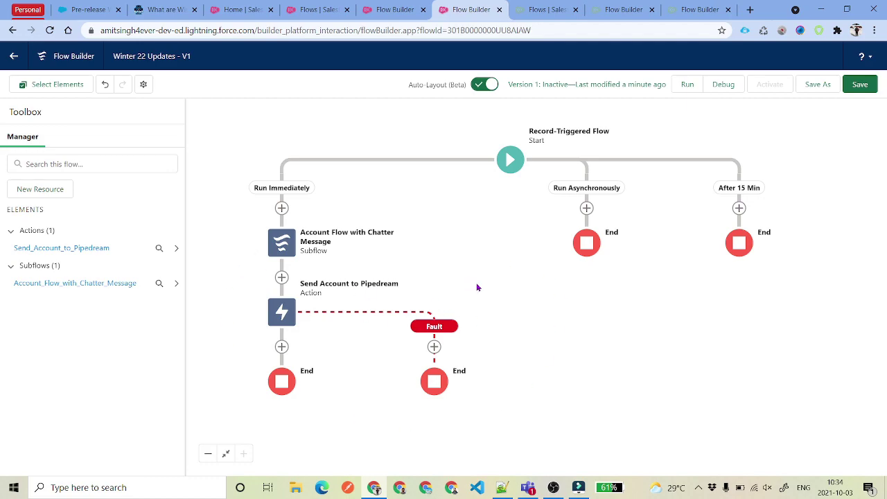
pyautogui.moveTo(524, 311); pyautogui.dragTo(500, 297)
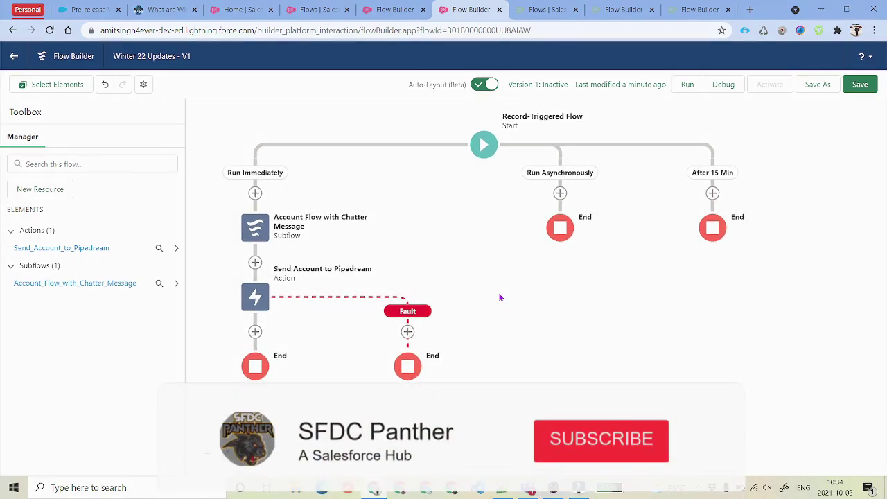